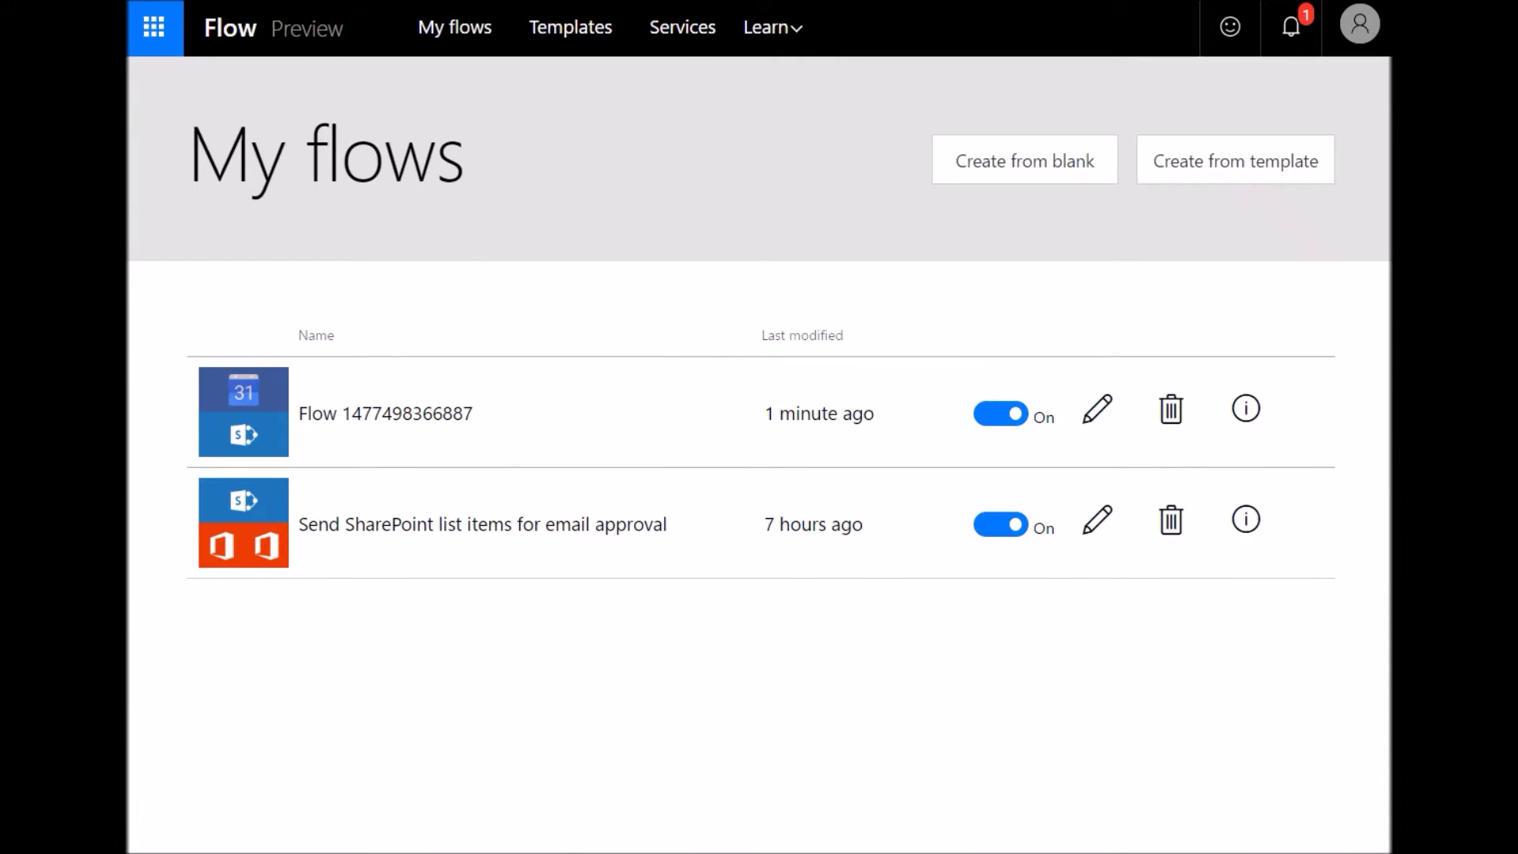
Open the Office 365 app launcher and look through the list of apps
{"action": "left_click", "coordinate": [154, 44]}
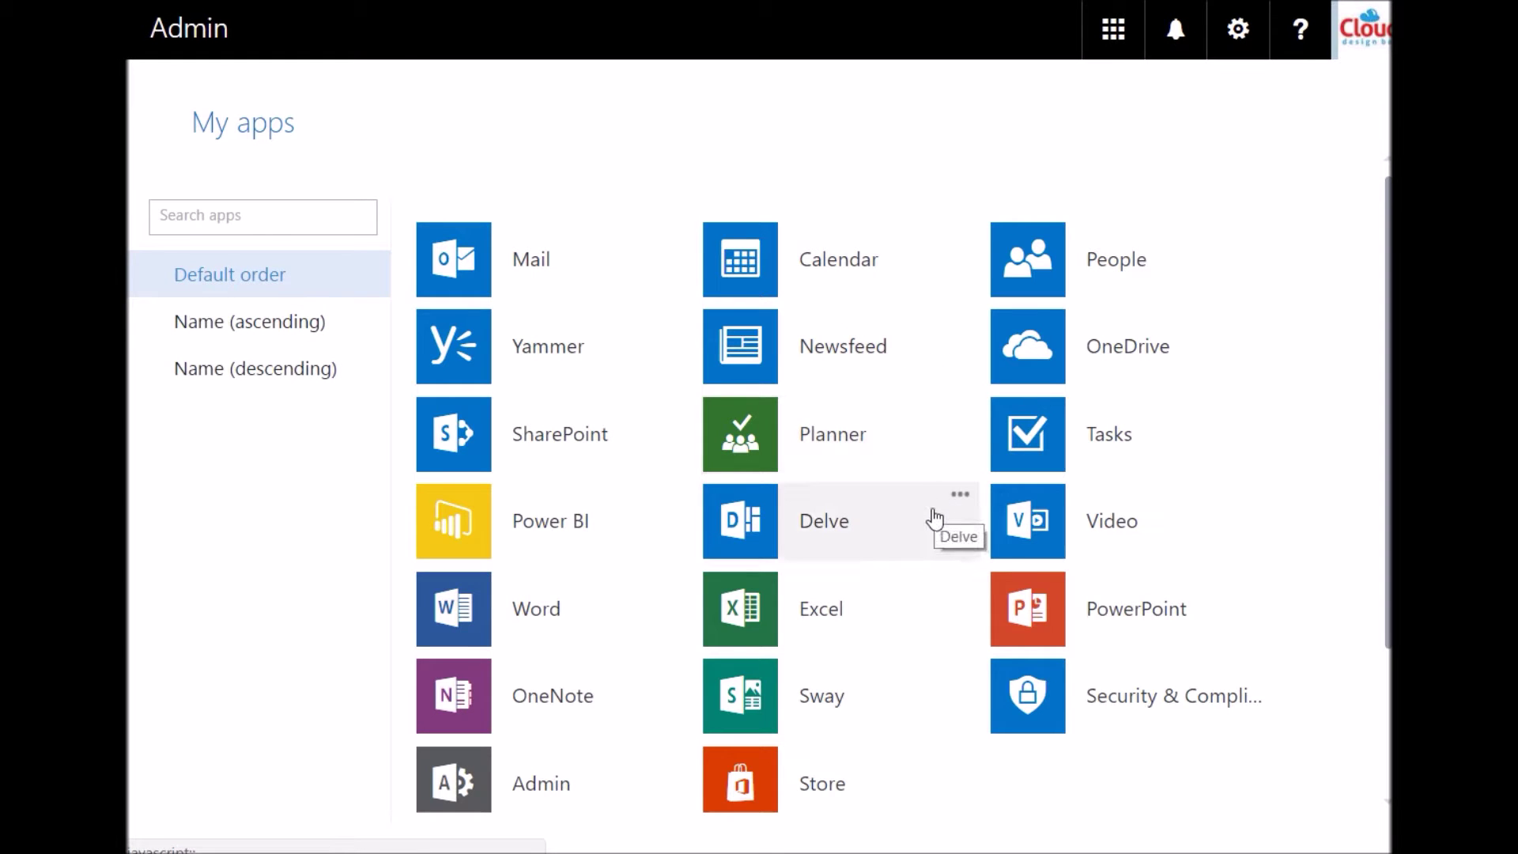
{"action": "scroll", "coordinate": [935, 517], "scroll_direction": "down", "scroll_amount": 2}
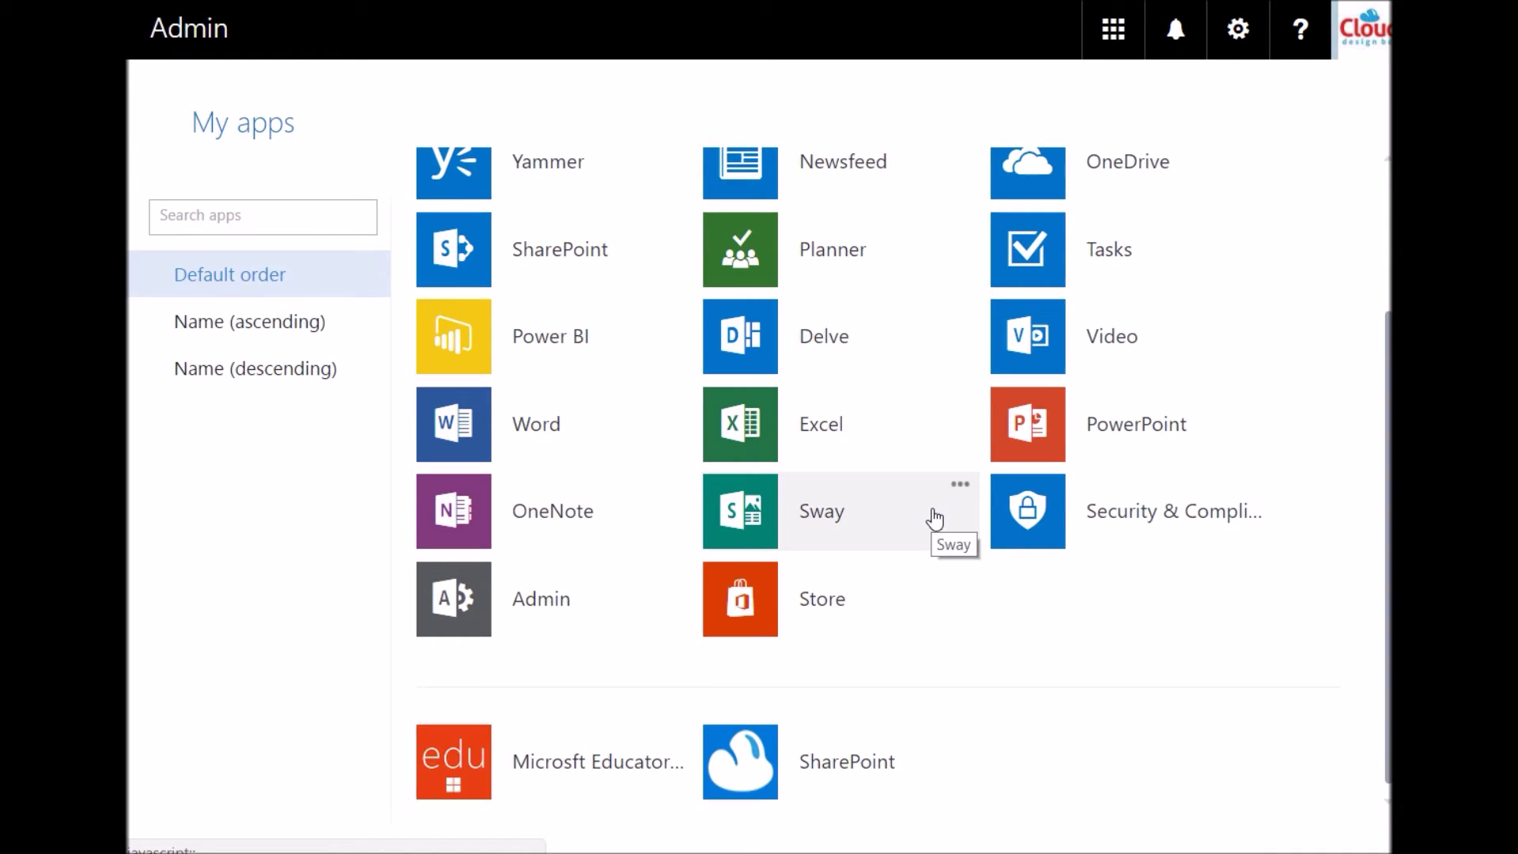
{"action": "scroll", "coordinate": [878, 508], "scroll_direction": "up", "scroll_amount": 2}
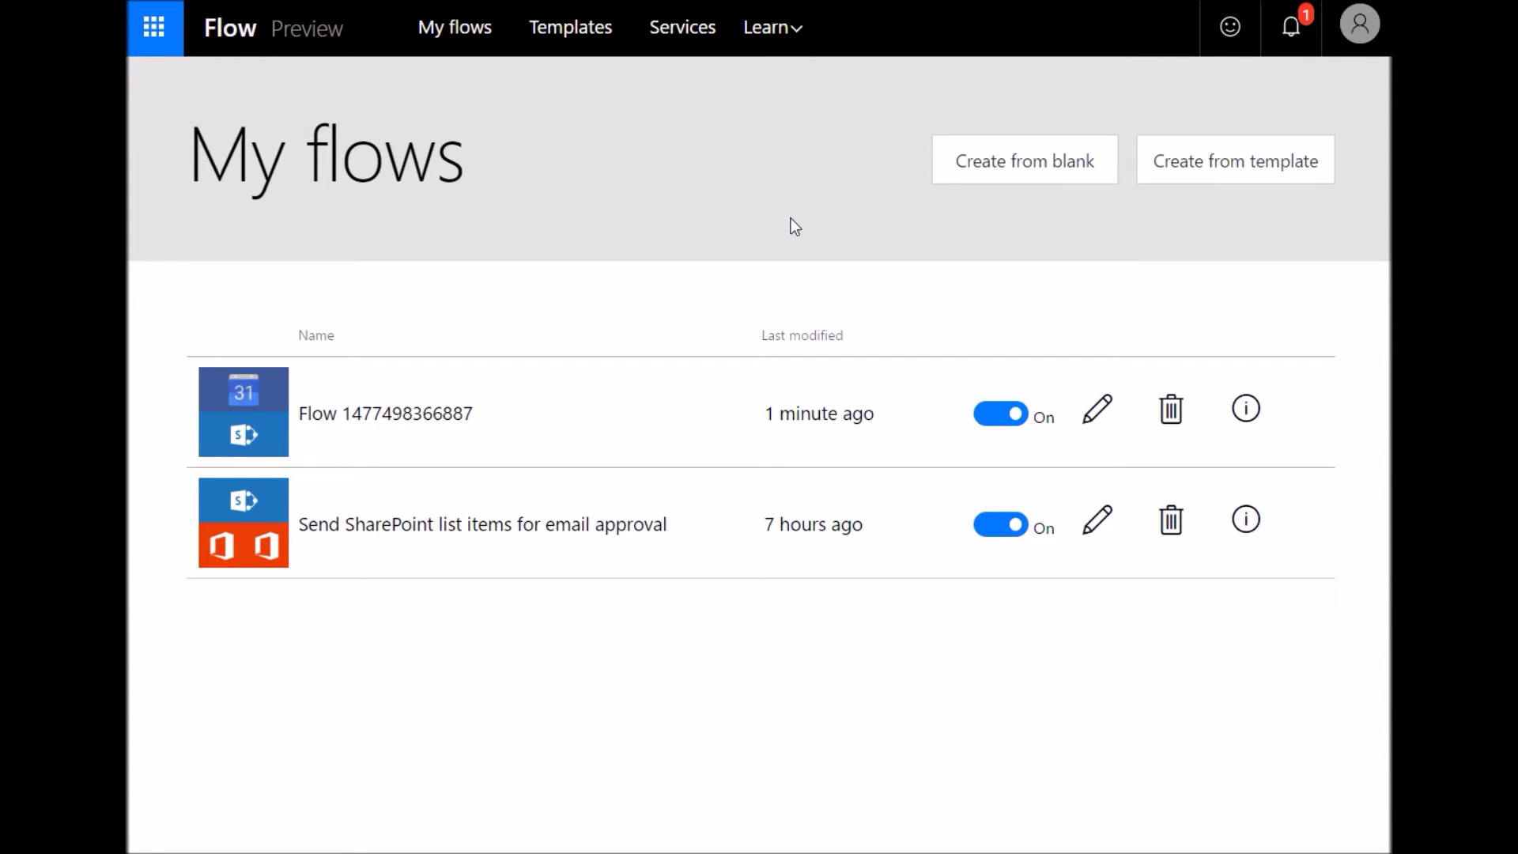
Start a blank flow with the Google Calendar trigger 'When an event is added to a calendar'
{"action": "left_click", "coordinate": [1089, 180]}
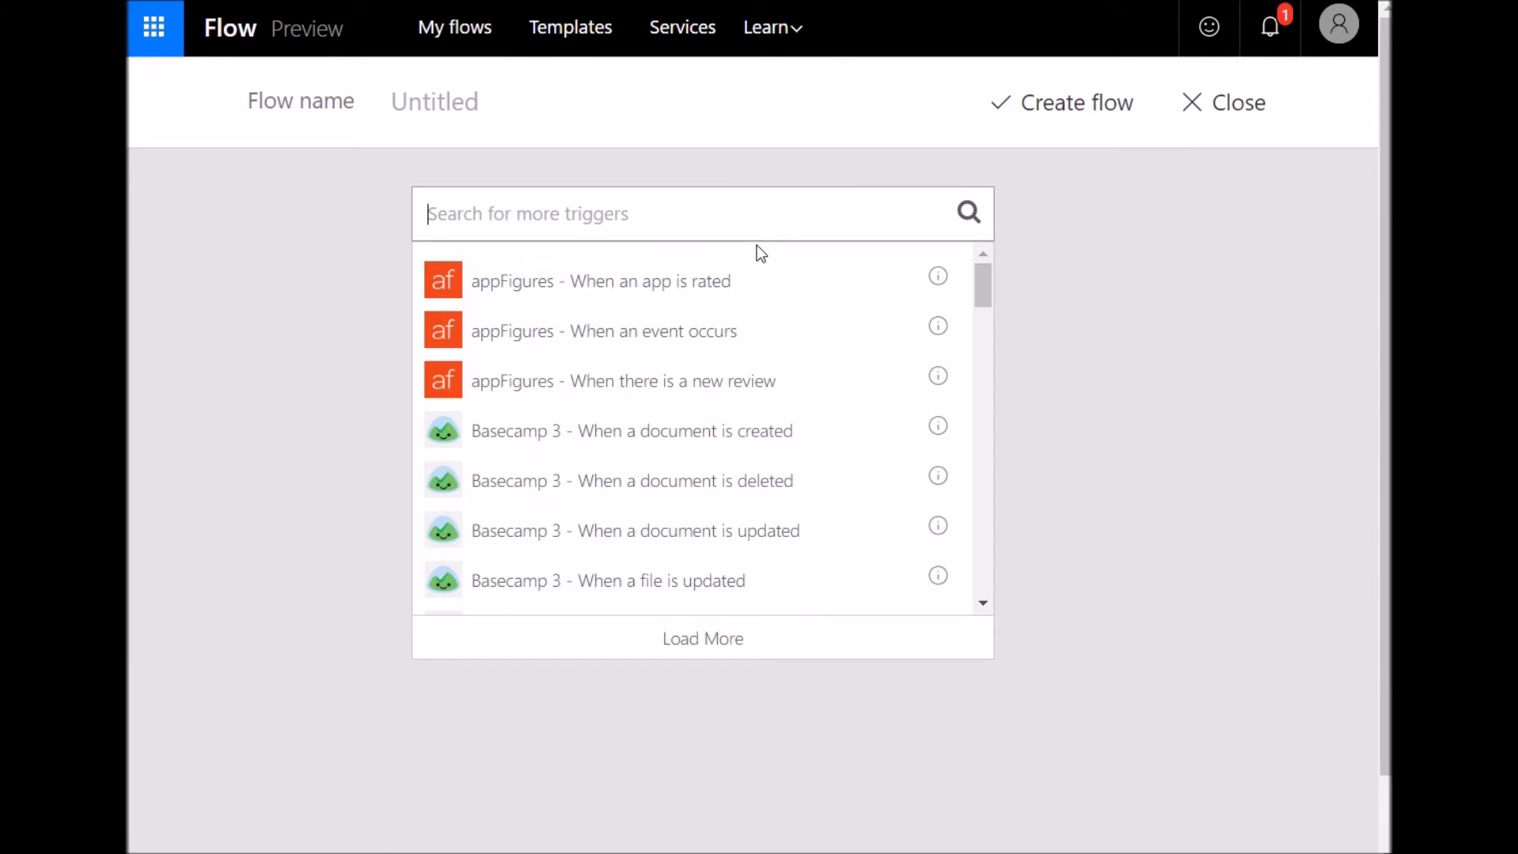
{"action": "type", "text": "google"}
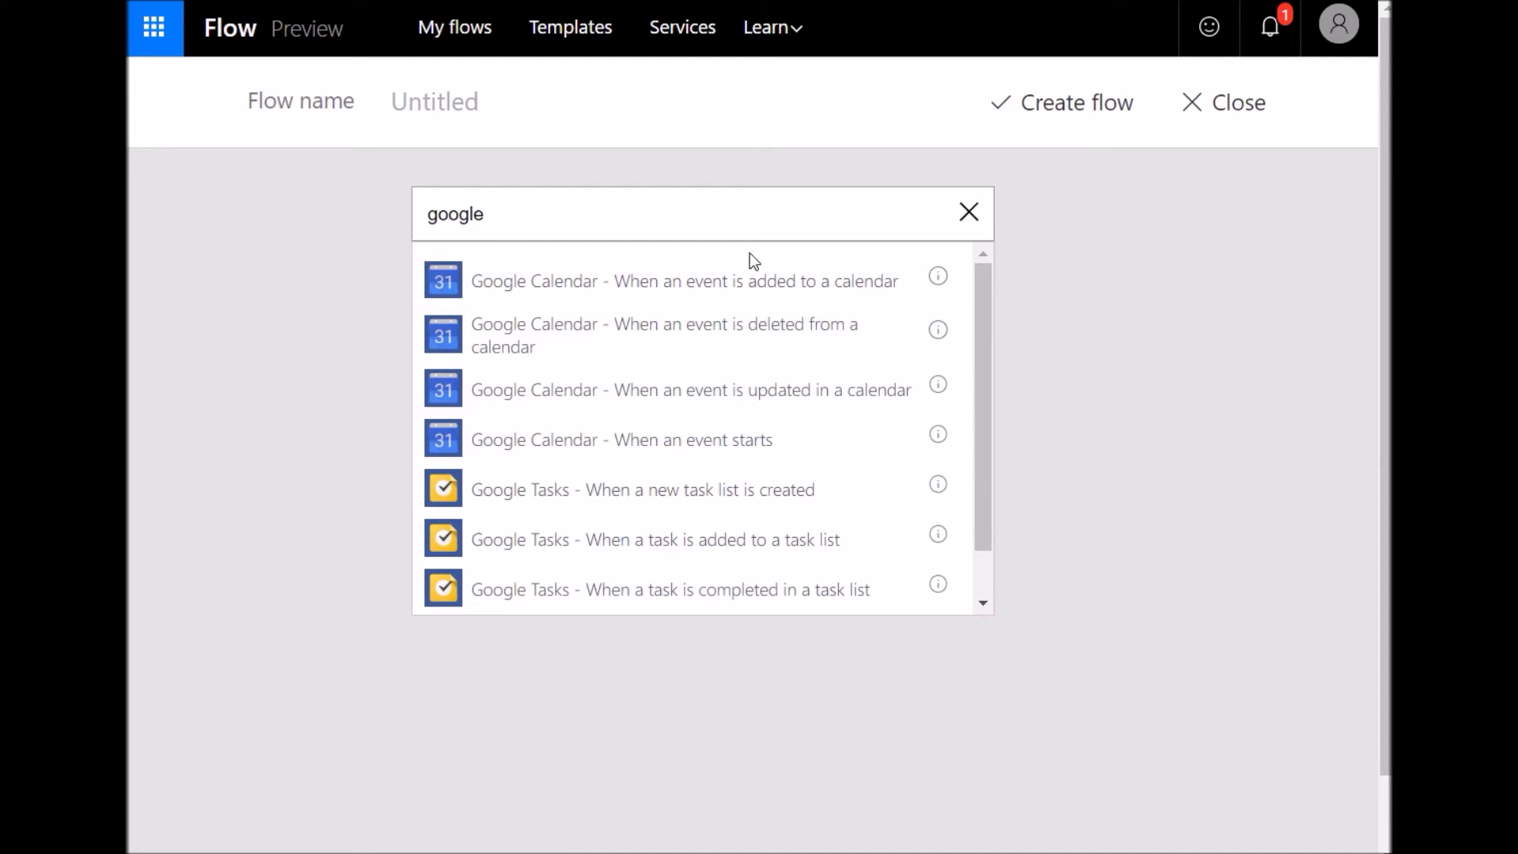
{"action": "left_click", "coordinate": [753, 305]}
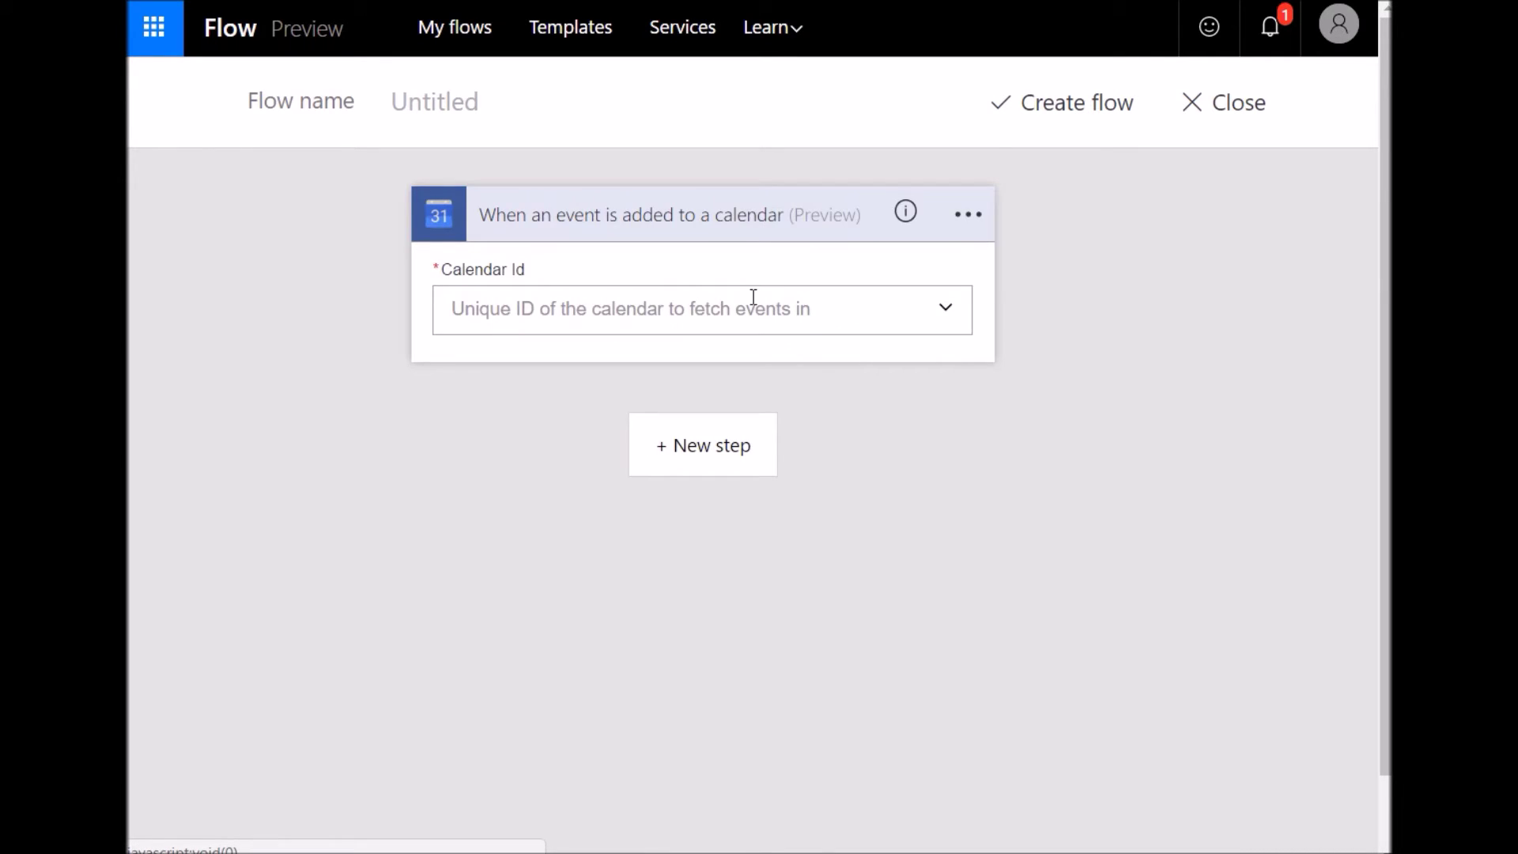
Set the trigger's Calendar Id to the account's own Google calendar
{"action": "left_click", "coordinate": [944, 313]}
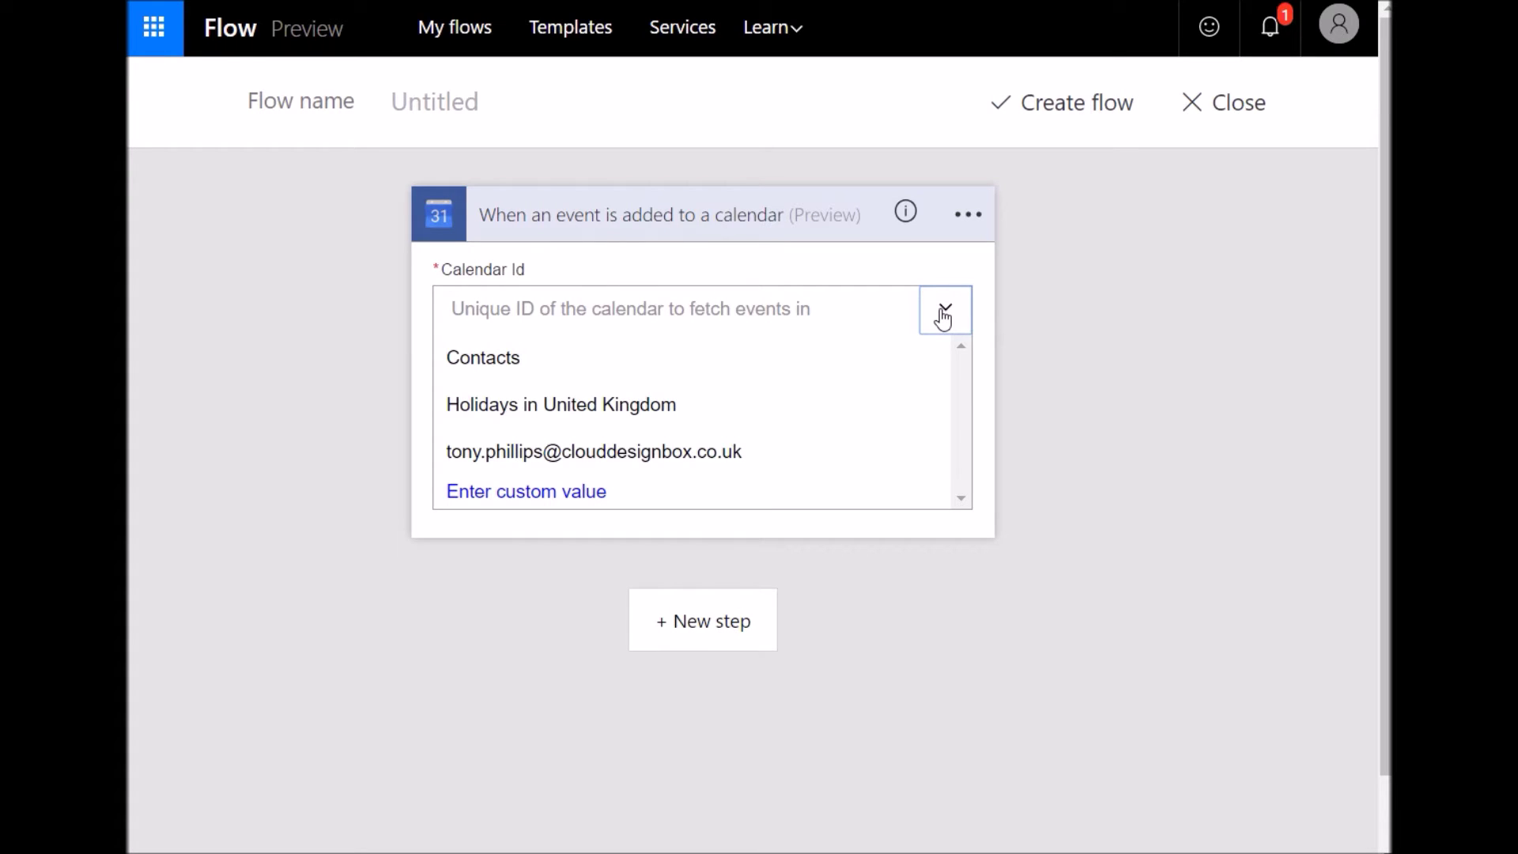
{"action": "left_click", "coordinate": [711, 454]}
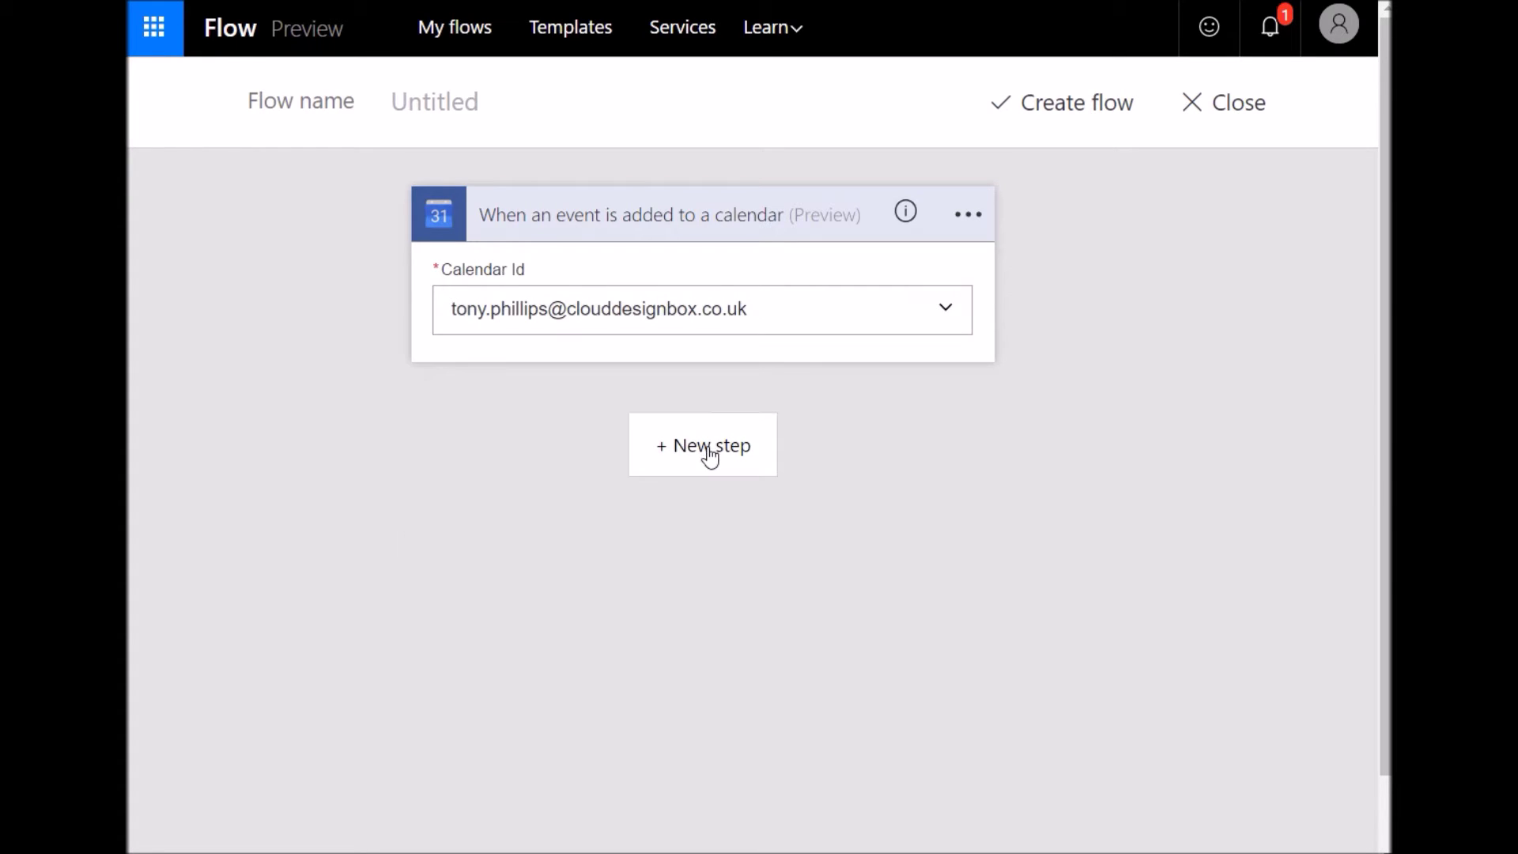
{"action": "left_click", "coordinate": [757, 460]}
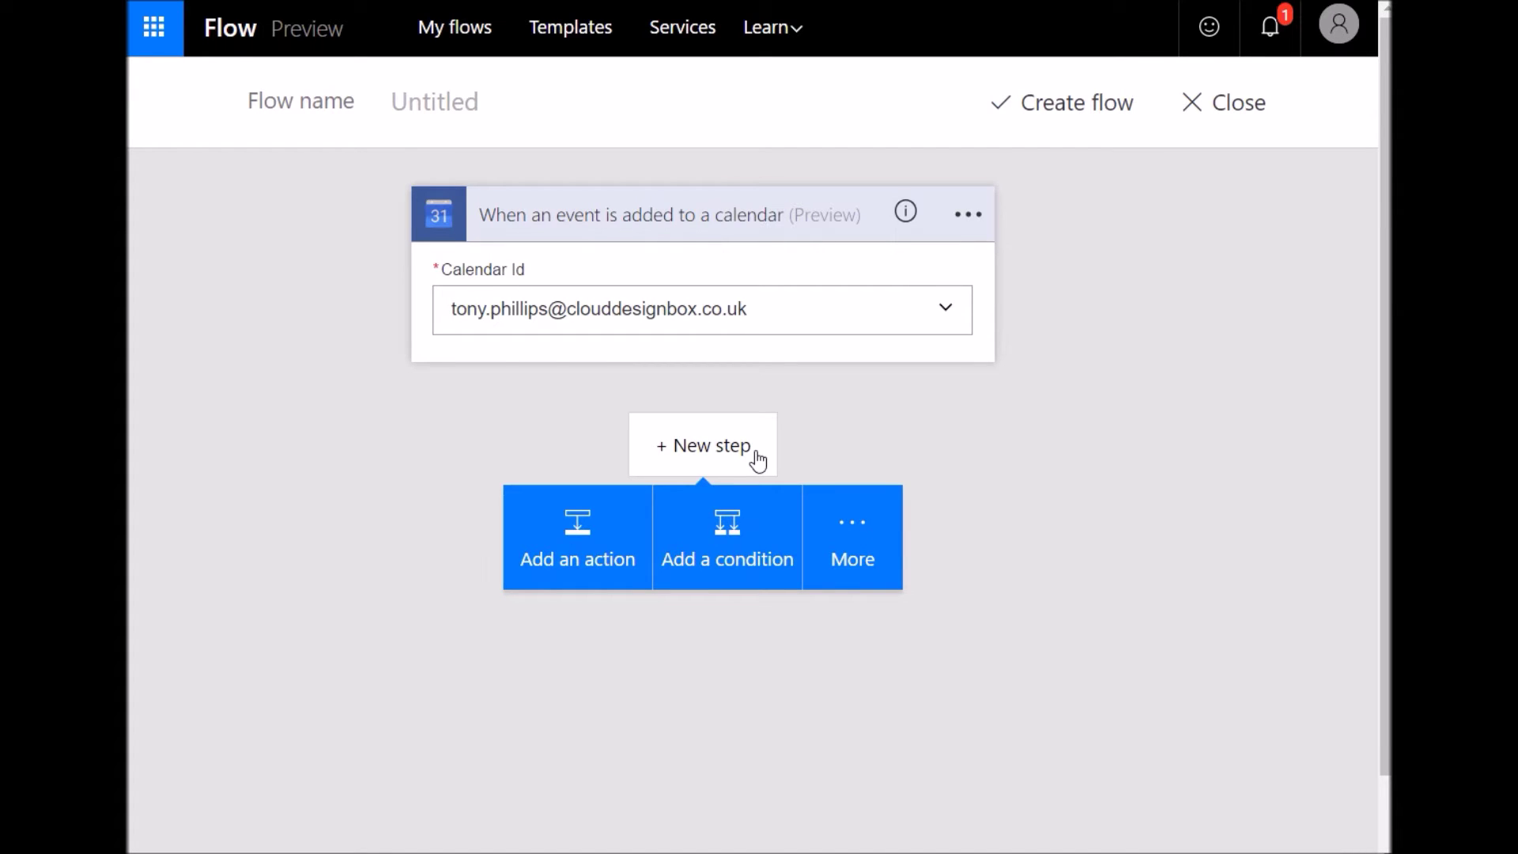
Add the SharePoint 'Create item' action after the trigger, found by searching 'sharepoint'
{"action": "left_click", "coordinate": [581, 552]}
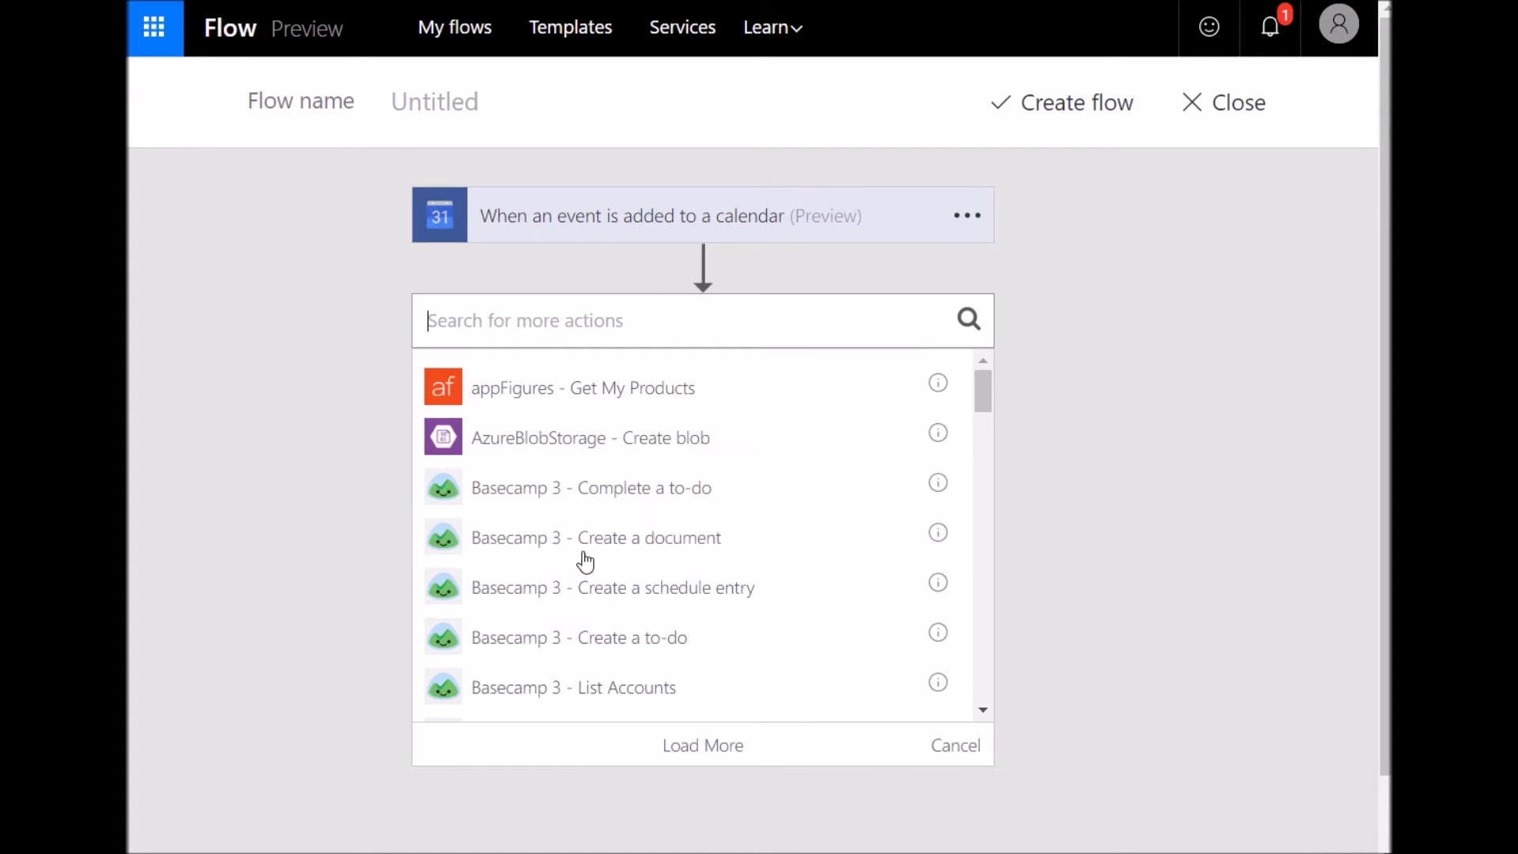
{"action": "left_click", "coordinate": [620, 332]}
{"action": "type", "text": "sharepoint"}
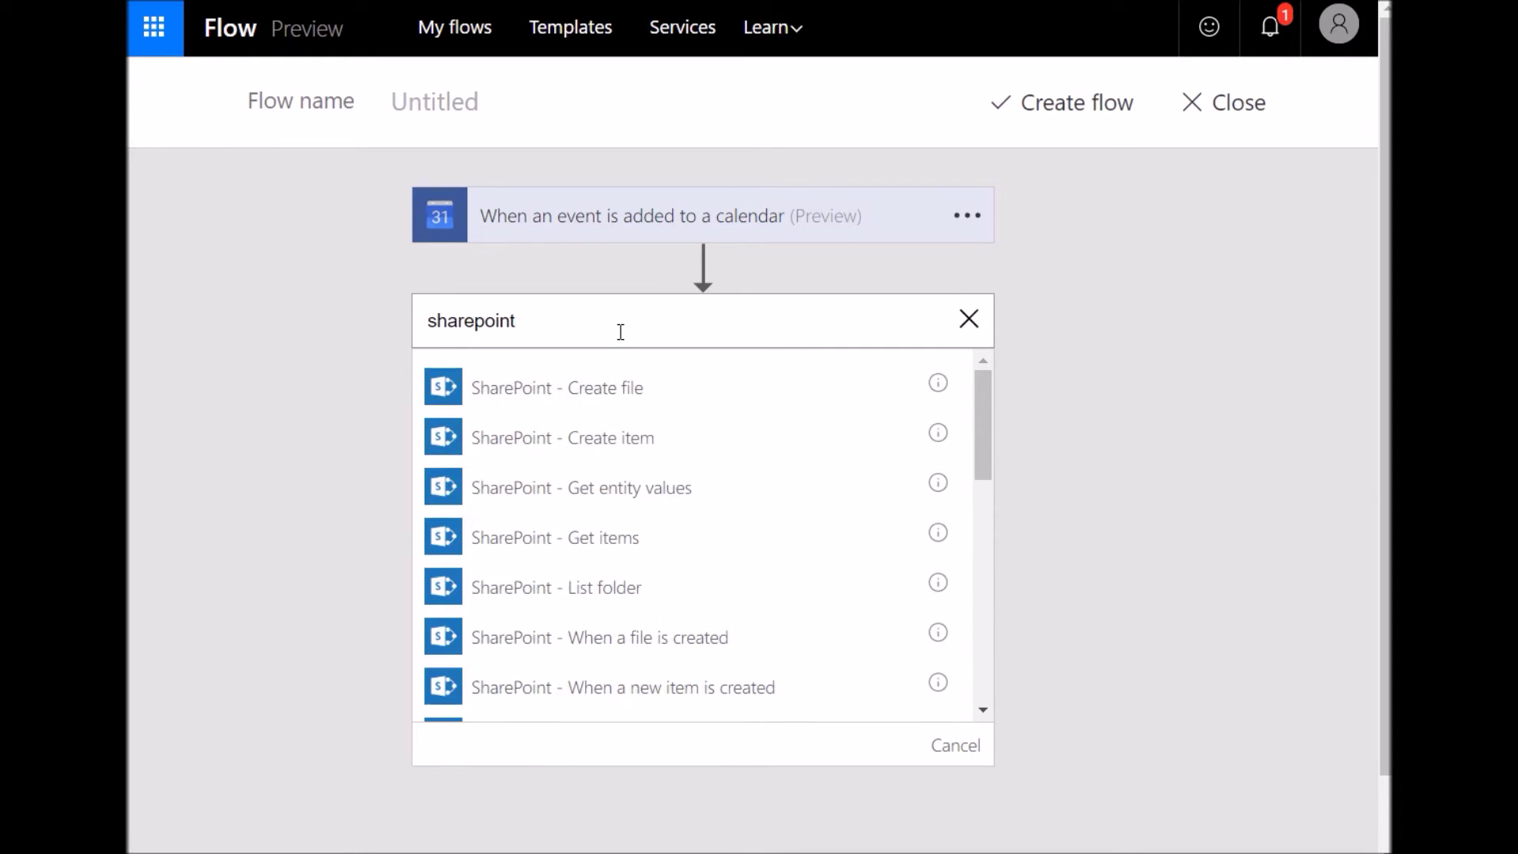
{"action": "left_click", "coordinate": [643, 447]}
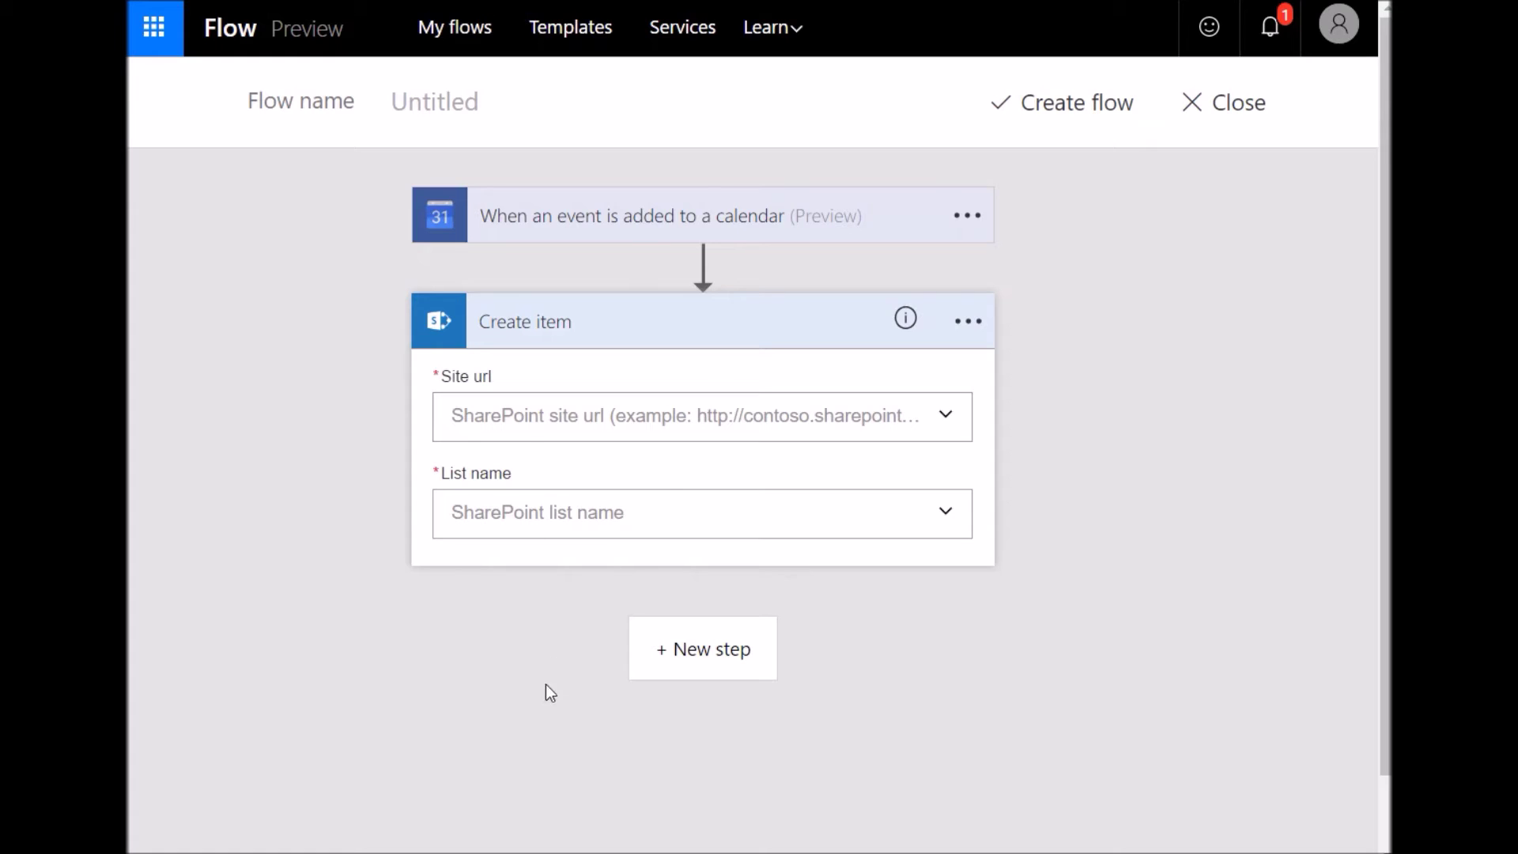
Paste the SharePoint site address and set the list name to 'Calendar'
{"action": "left_click", "coordinate": [532, 430]}
{"action": "type", "text": "https://clouddesignbox.sharepoint.com/sites/test22"}
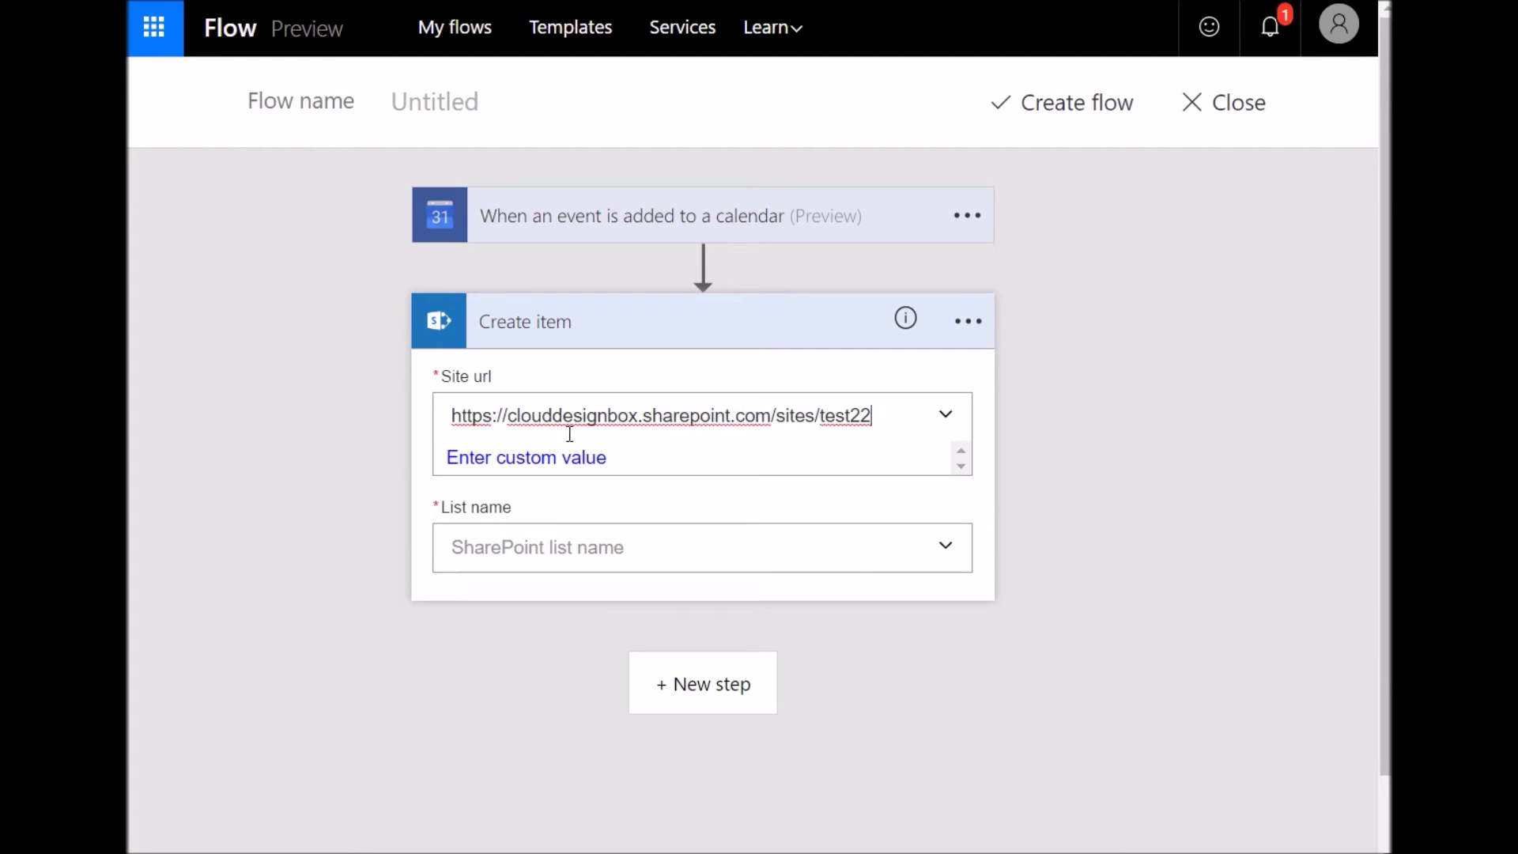
{"action": "left_click", "coordinate": [747, 570]}
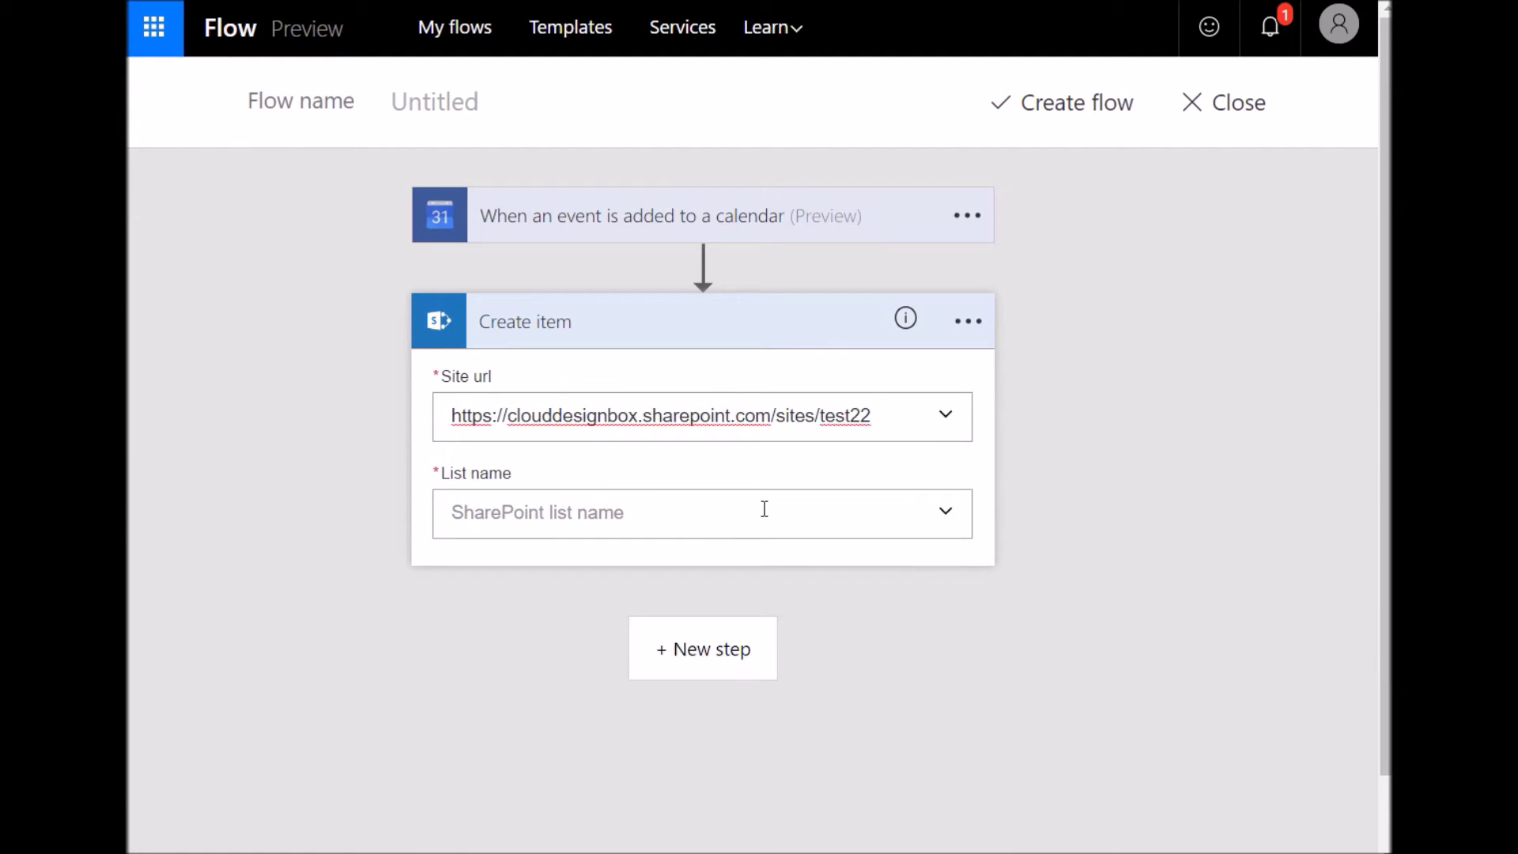
{"action": "type", "text": "CAle"}
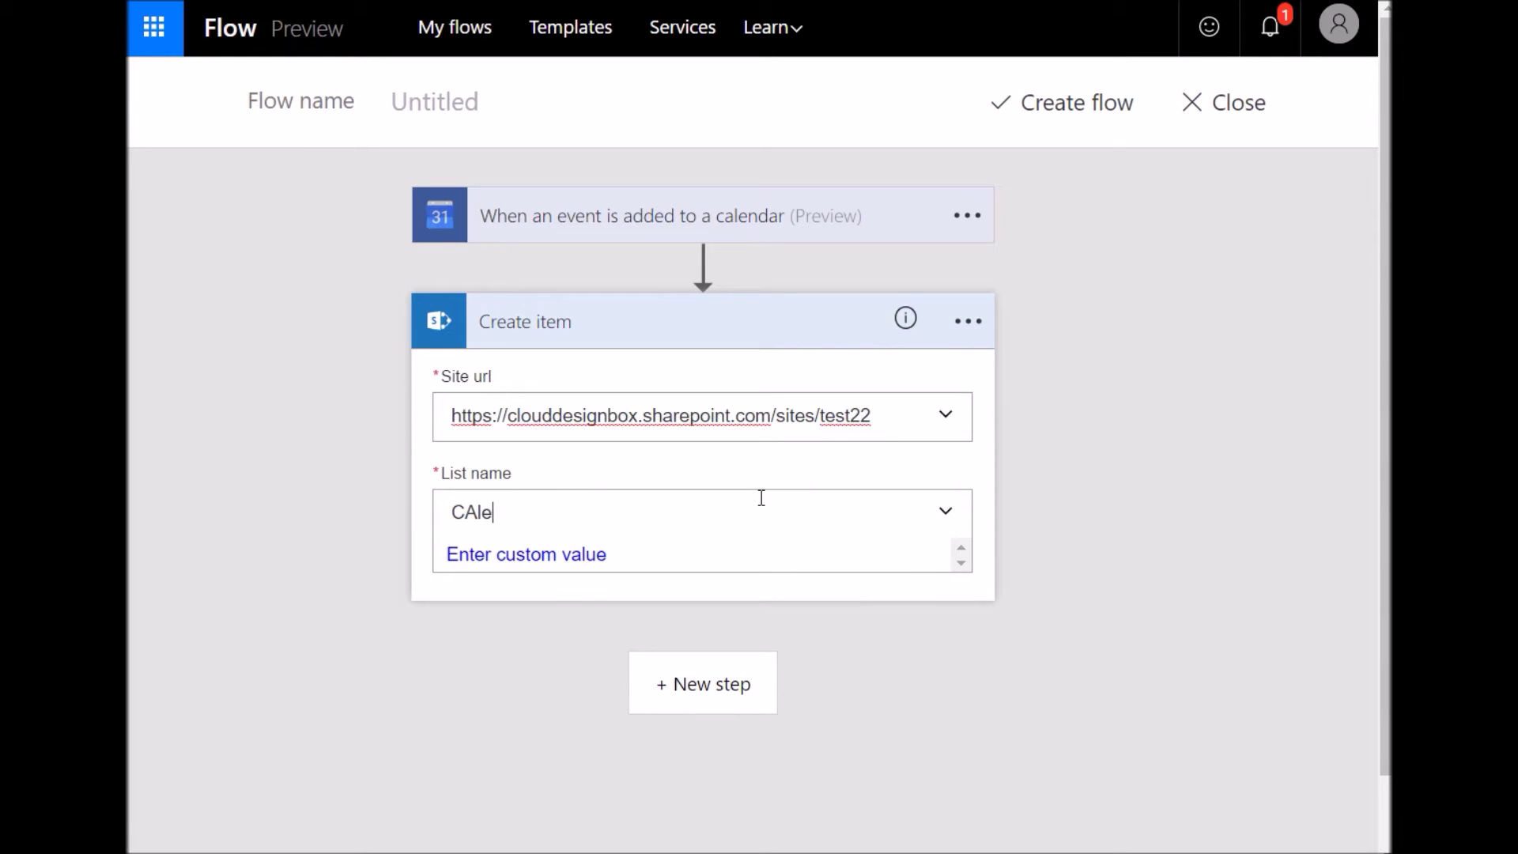
{"action": "key", "text": "BackSpace"}
{"action": "key", "text": "BackSpace"}
{"action": "key", "text": "BackSpace"}
{"action": "type", "text": "alendar"}
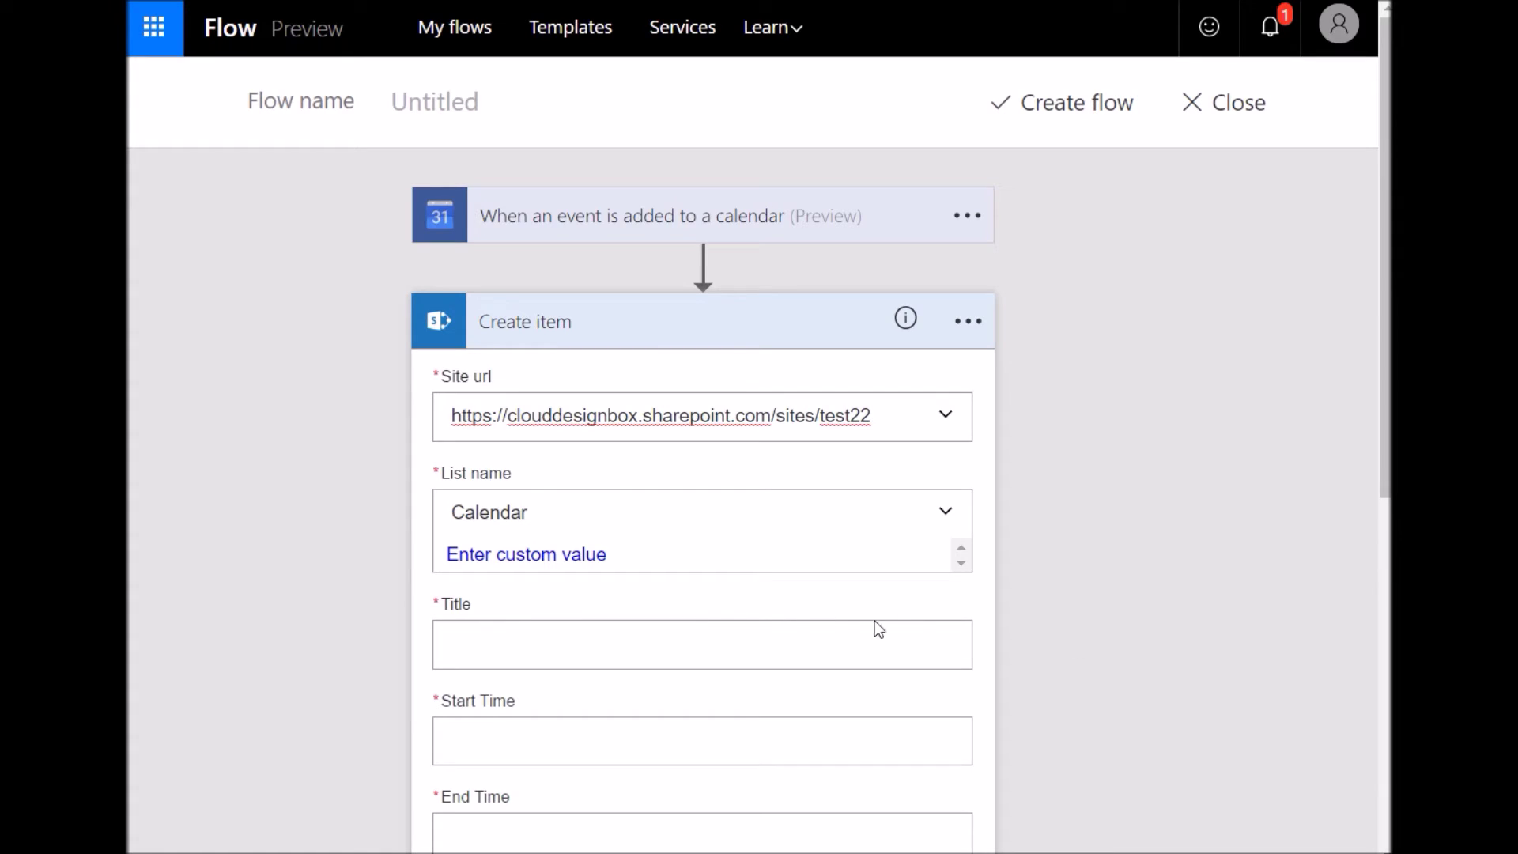
Map the event's Title, Start time and End time to the item's Title, Start Time and End Time
{"action": "left_click", "coordinate": [653, 648]}
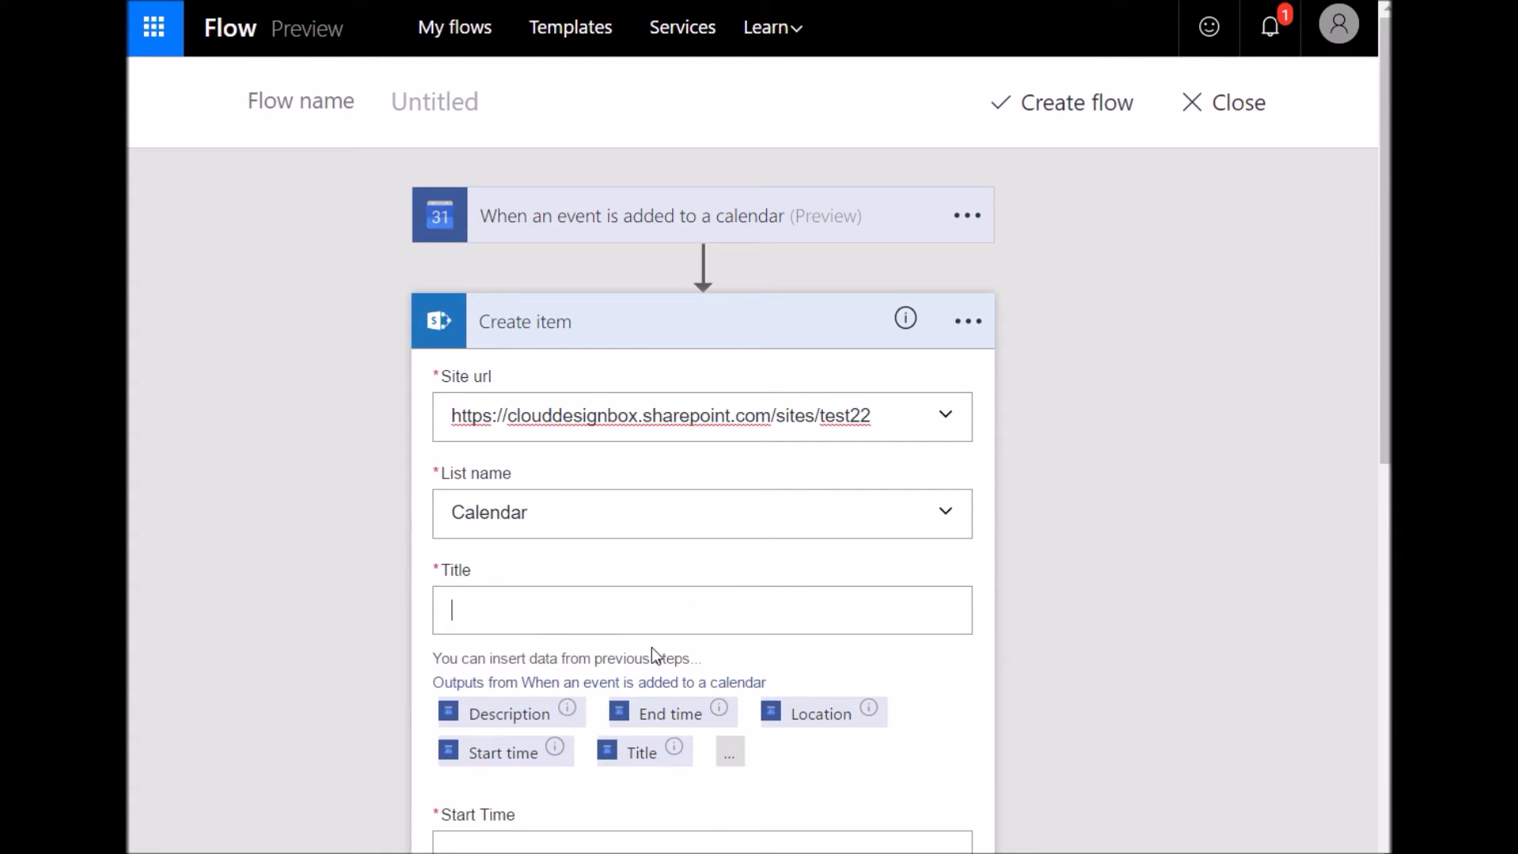
{"action": "left_click", "coordinate": [640, 755]}
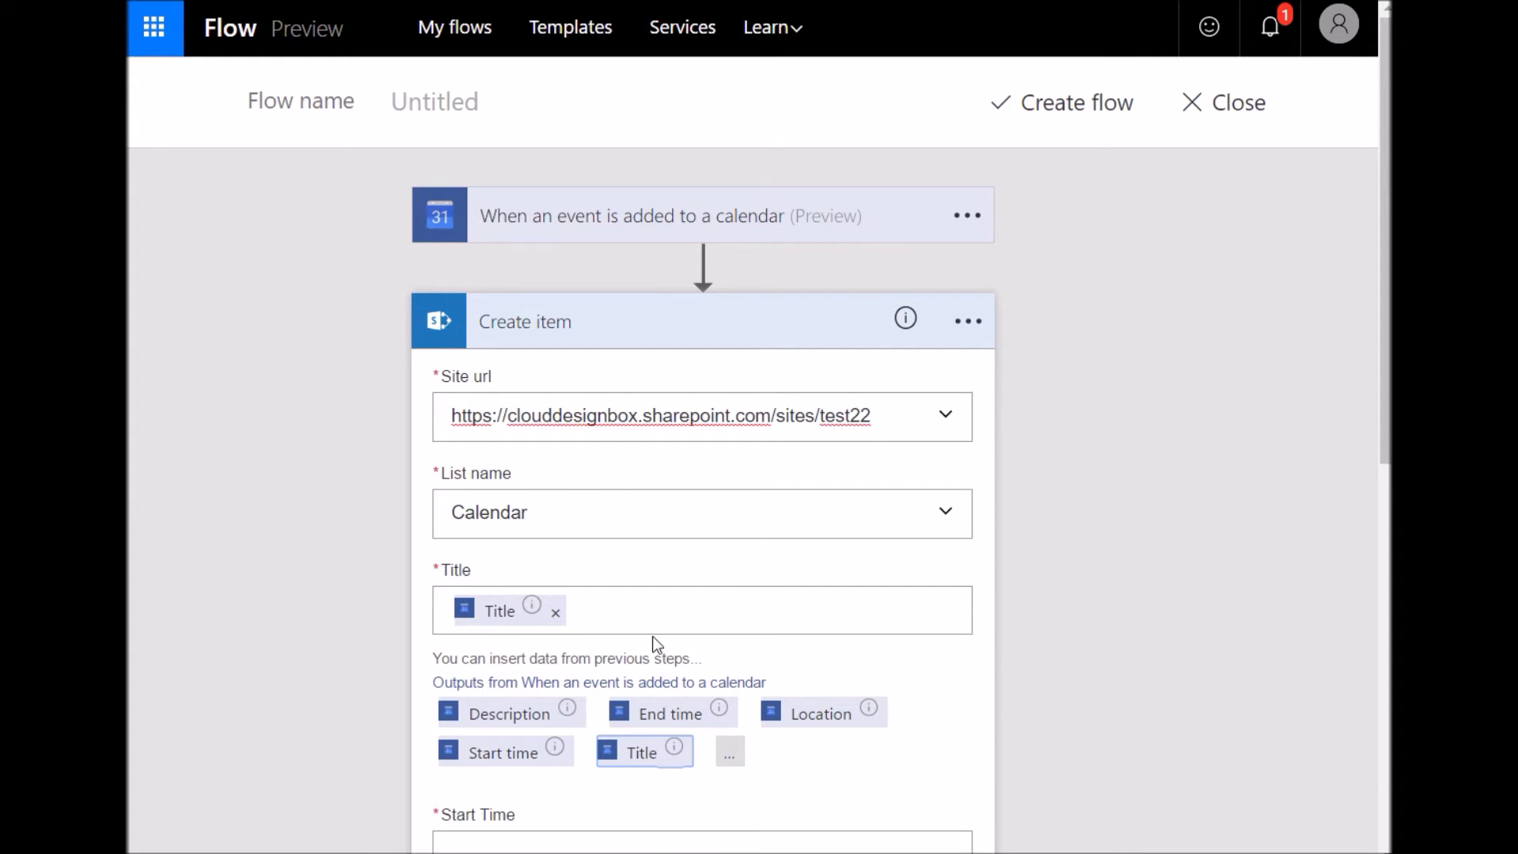
{"action": "scroll", "coordinate": [667, 617], "scroll_direction": "down", "scroll_amount": 3}
{"action": "left_click", "coordinate": [578, 615]}
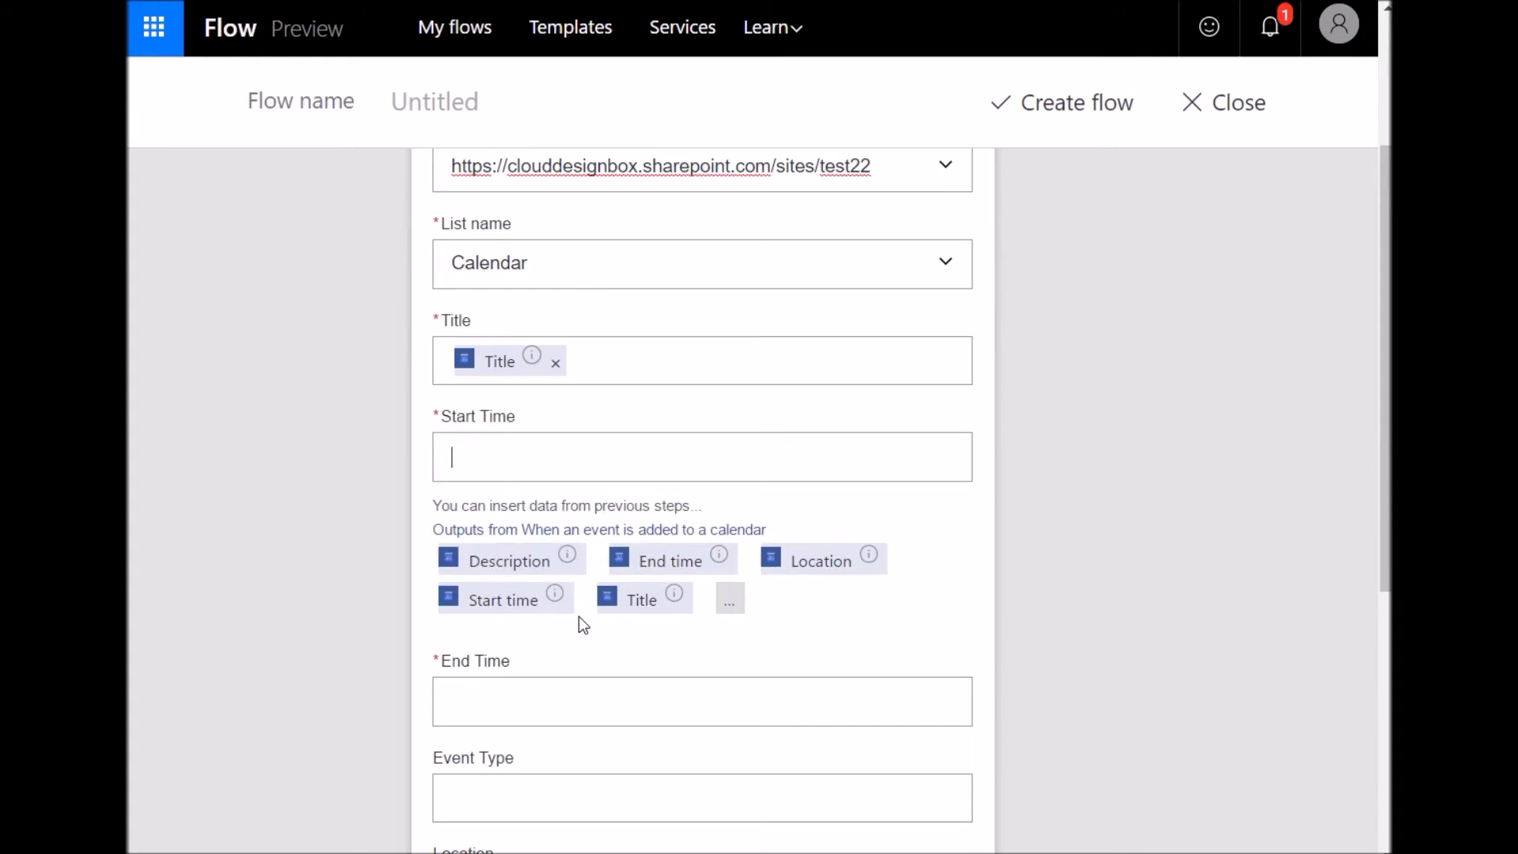
{"action": "left_click", "coordinate": [539, 607]}
{"action": "left_click", "coordinate": [547, 701]}
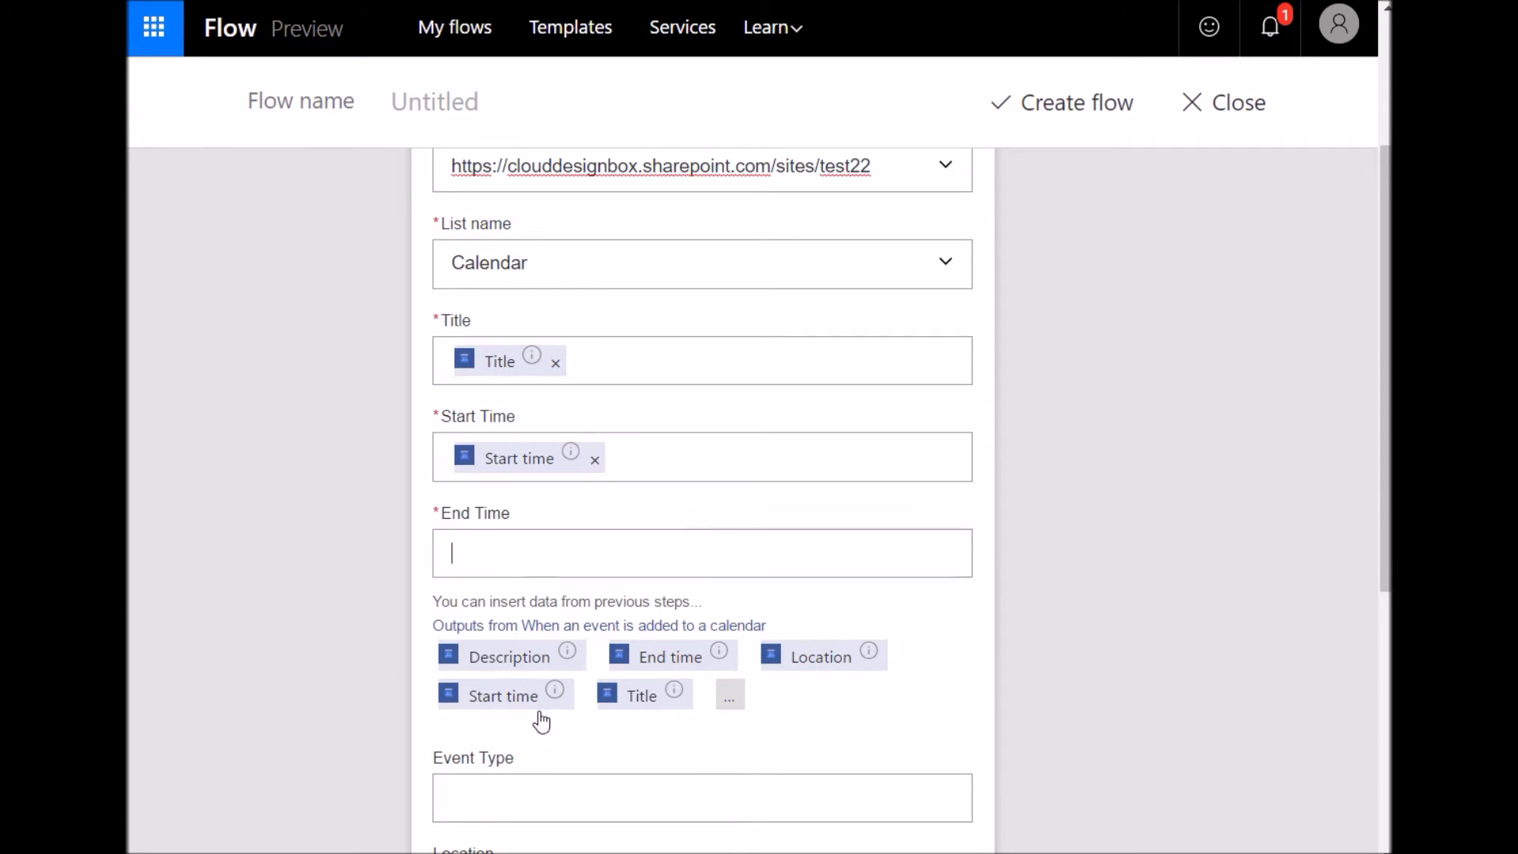
{"action": "left_click", "coordinate": [668, 665]}
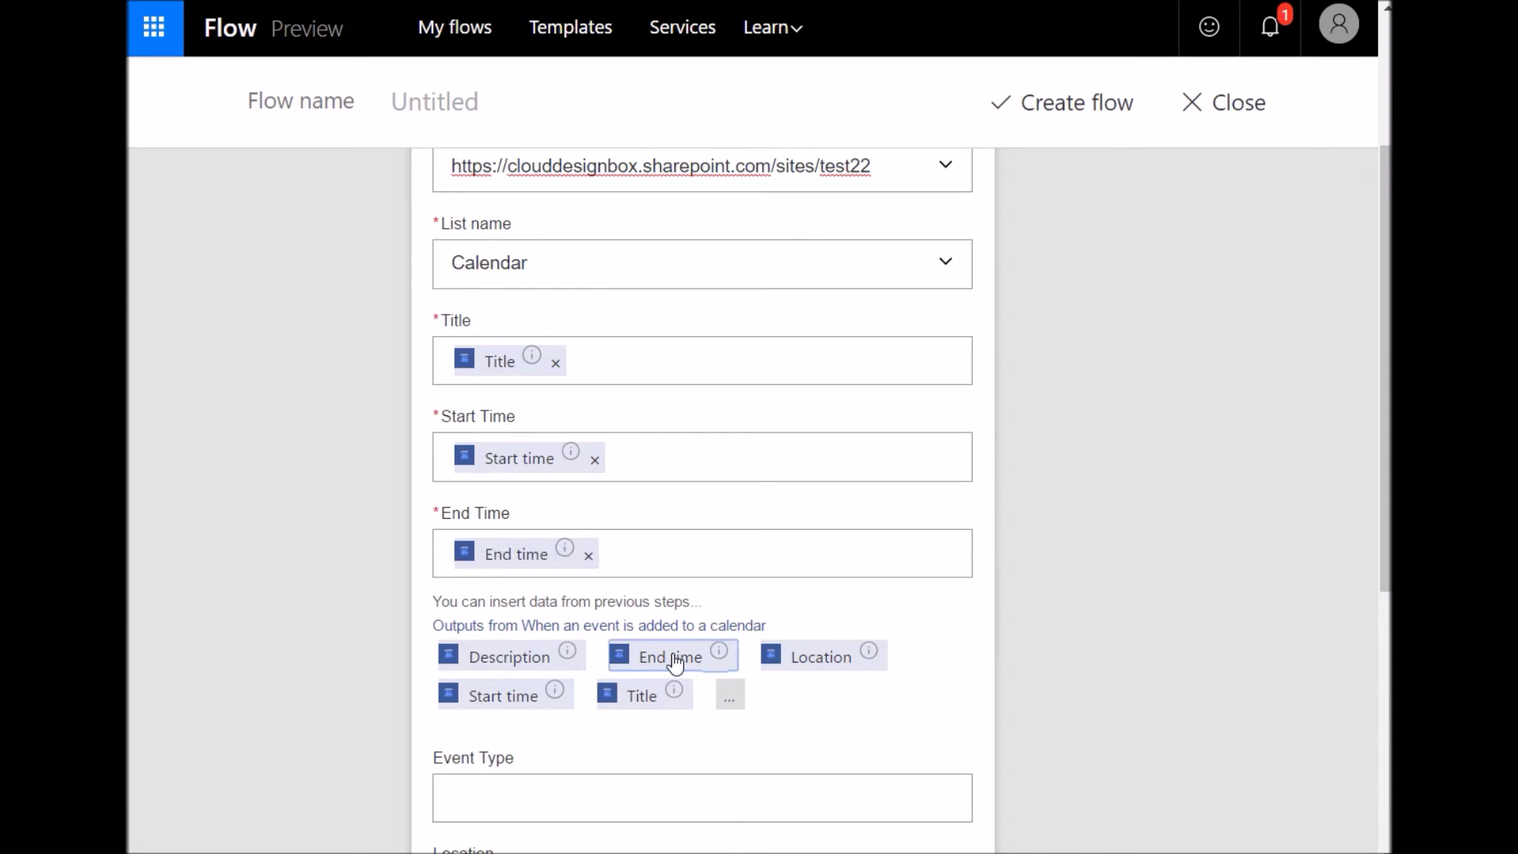
Fill the item's Location and Description with the event's location and description
{"action": "scroll", "coordinate": [656, 656], "scroll_direction": "down", "scroll_amount": 2}
{"action": "left_click", "coordinate": [536, 766]}
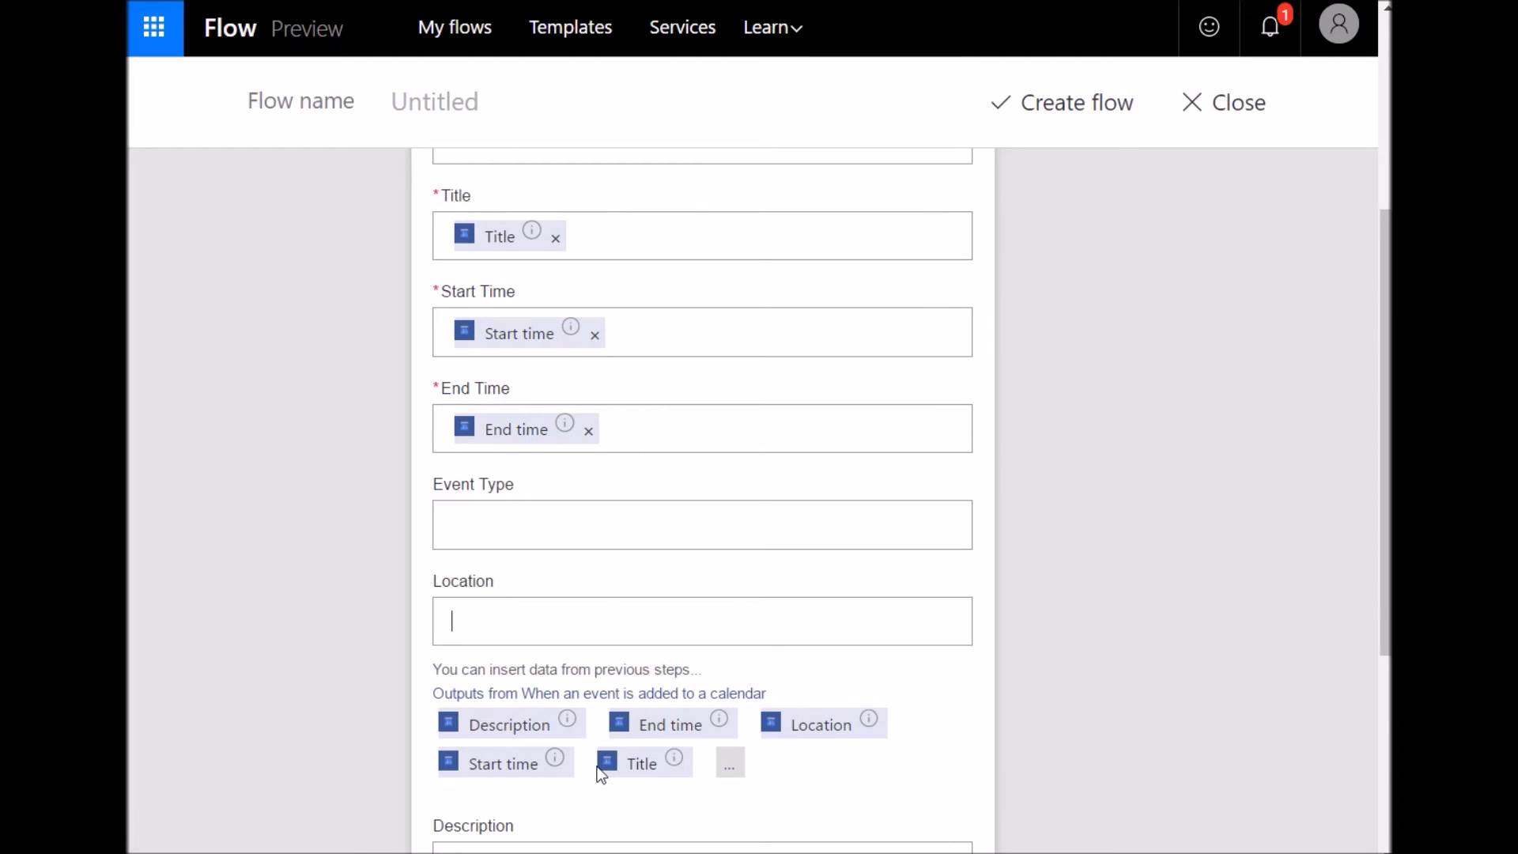
{"action": "left_click", "coordinate": [789, 725]}
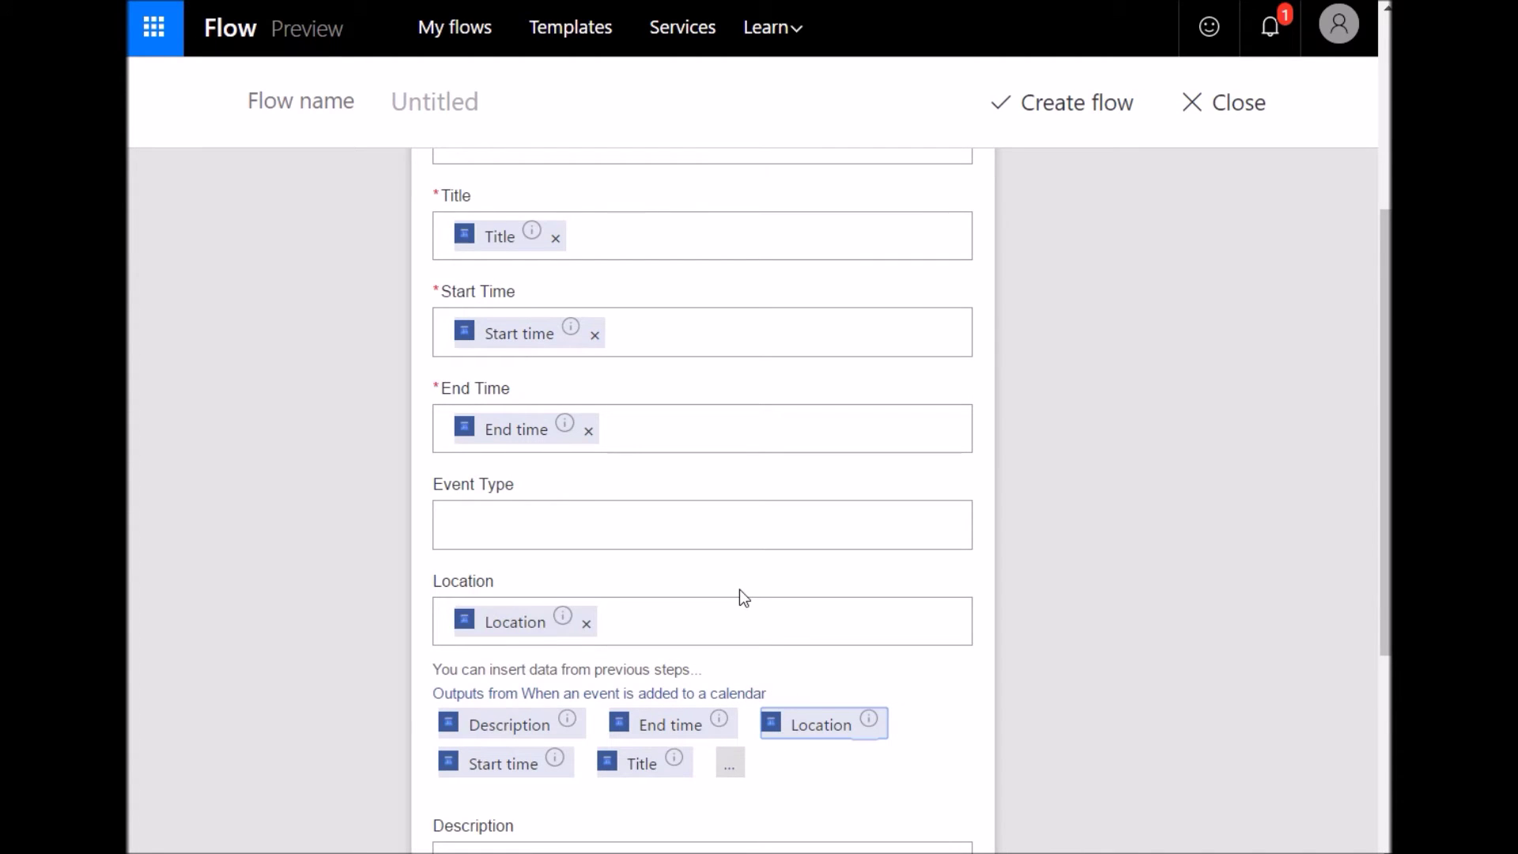
{"action": "scroll", "coordinate": [739, 593], "scroll_direction": "down", "scroll_amount": 2}
{"action": "left_click", "coordinate": [579, 735]}
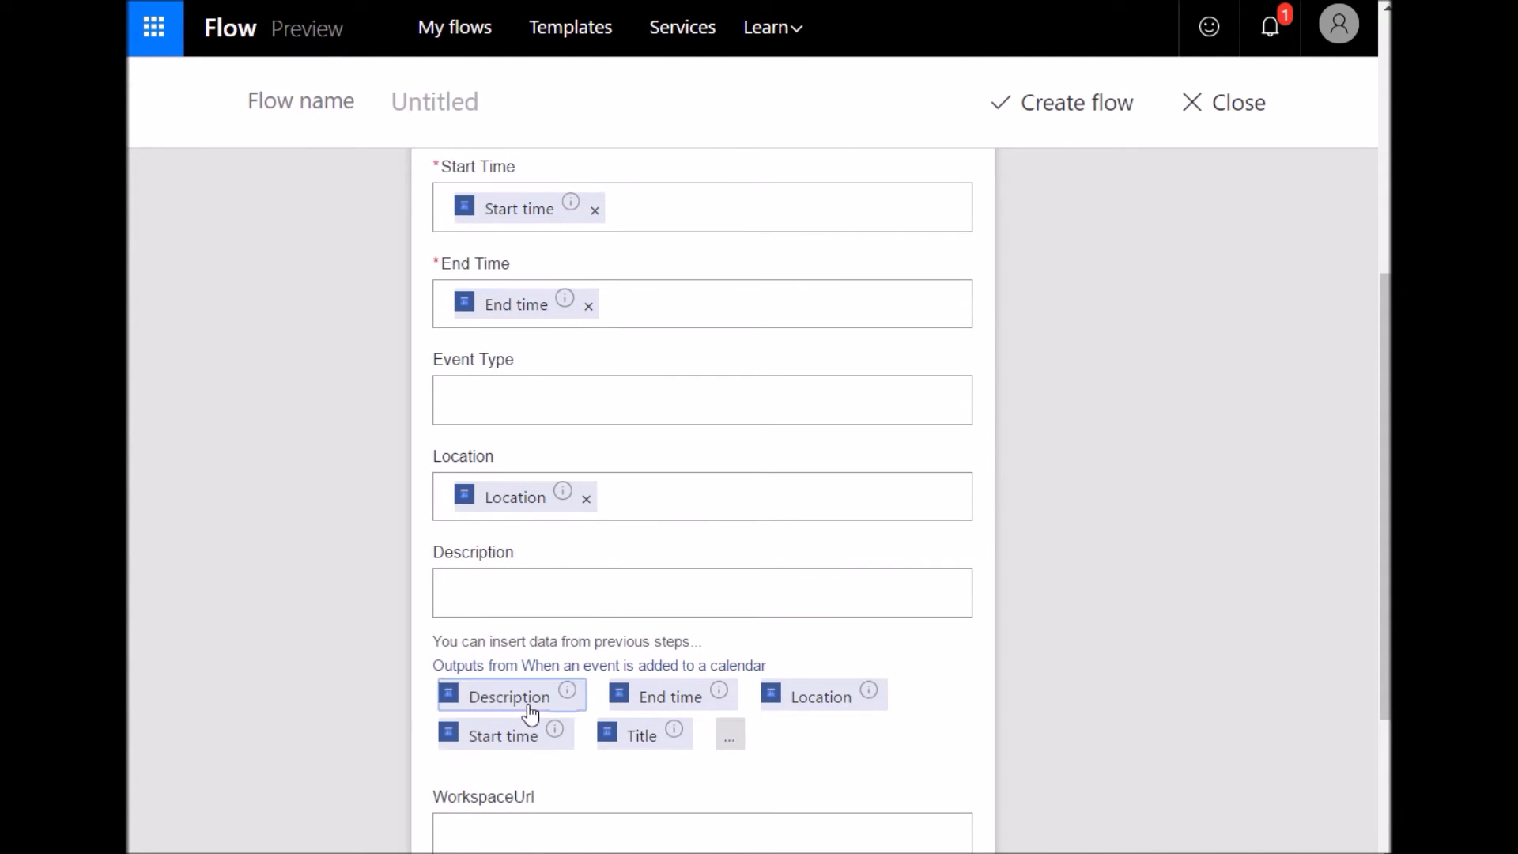
{"action": "left_click", "coordinate": [531, 702]}
{"action": "scroll", "coordinate": [898, 447], "scroll_direction": "up", "scroll_amount": 8}
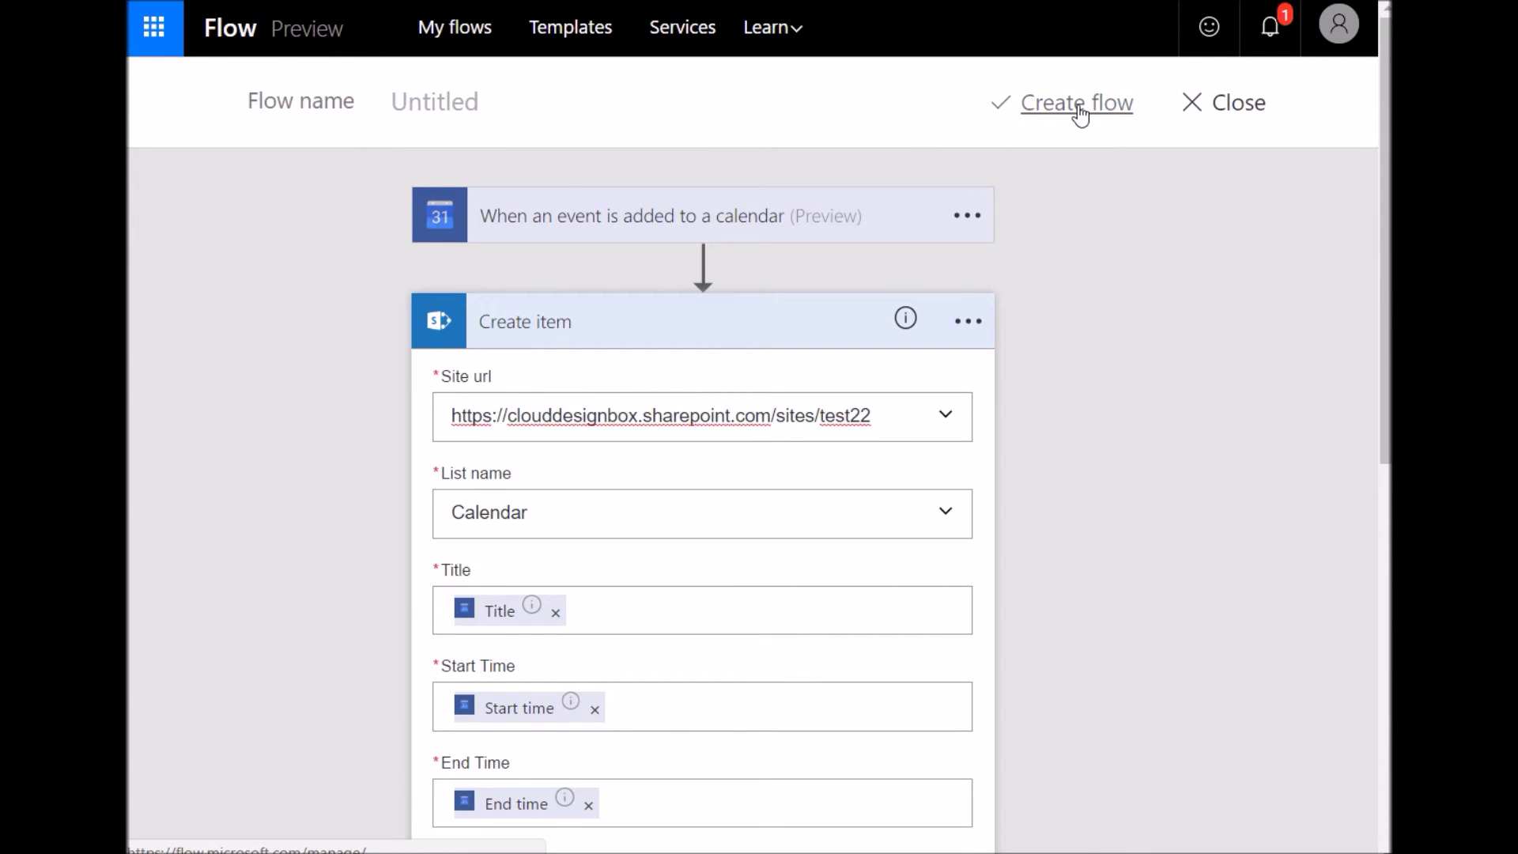
Save the new flow, leave the editor, and go to its management page
{"action": "left_click", "coordinate": [1079, 116]}
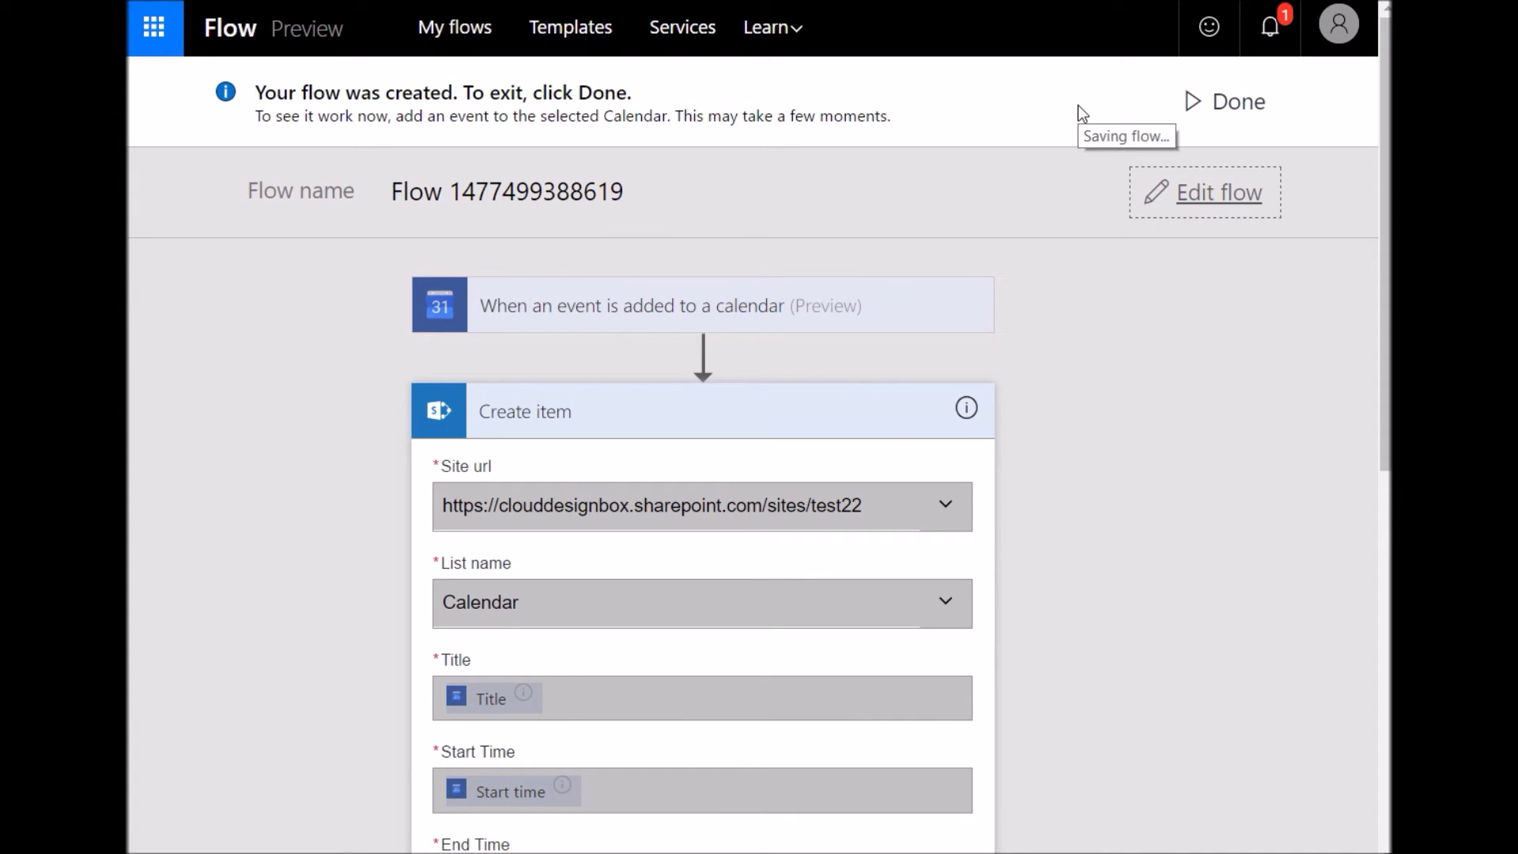
{"action": "left_click", "coordinate": [1253, 115]}
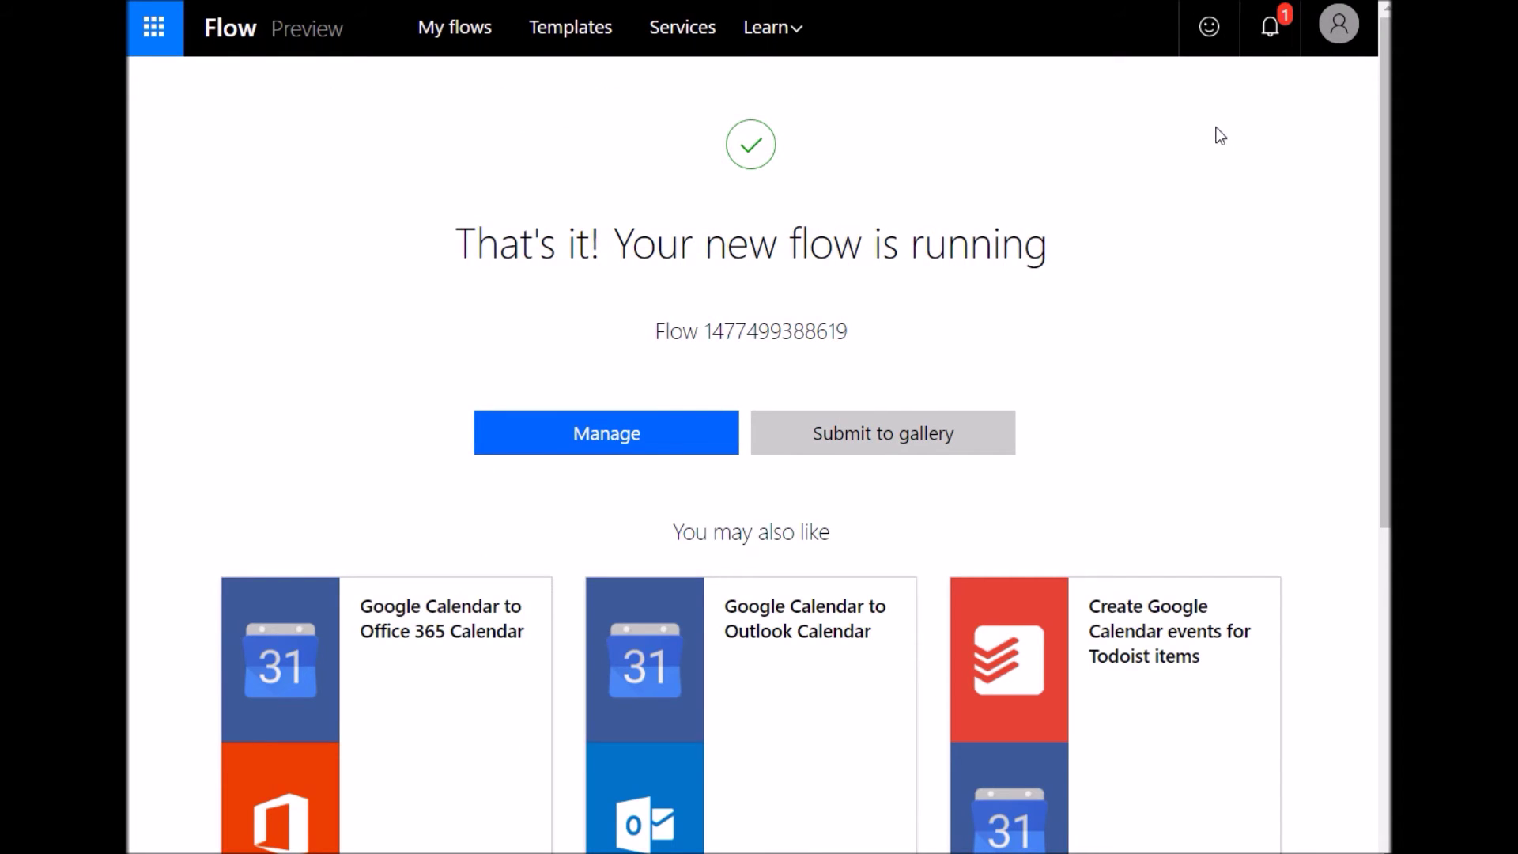
{"action": "left_click", "coordinate": [692, 439]}
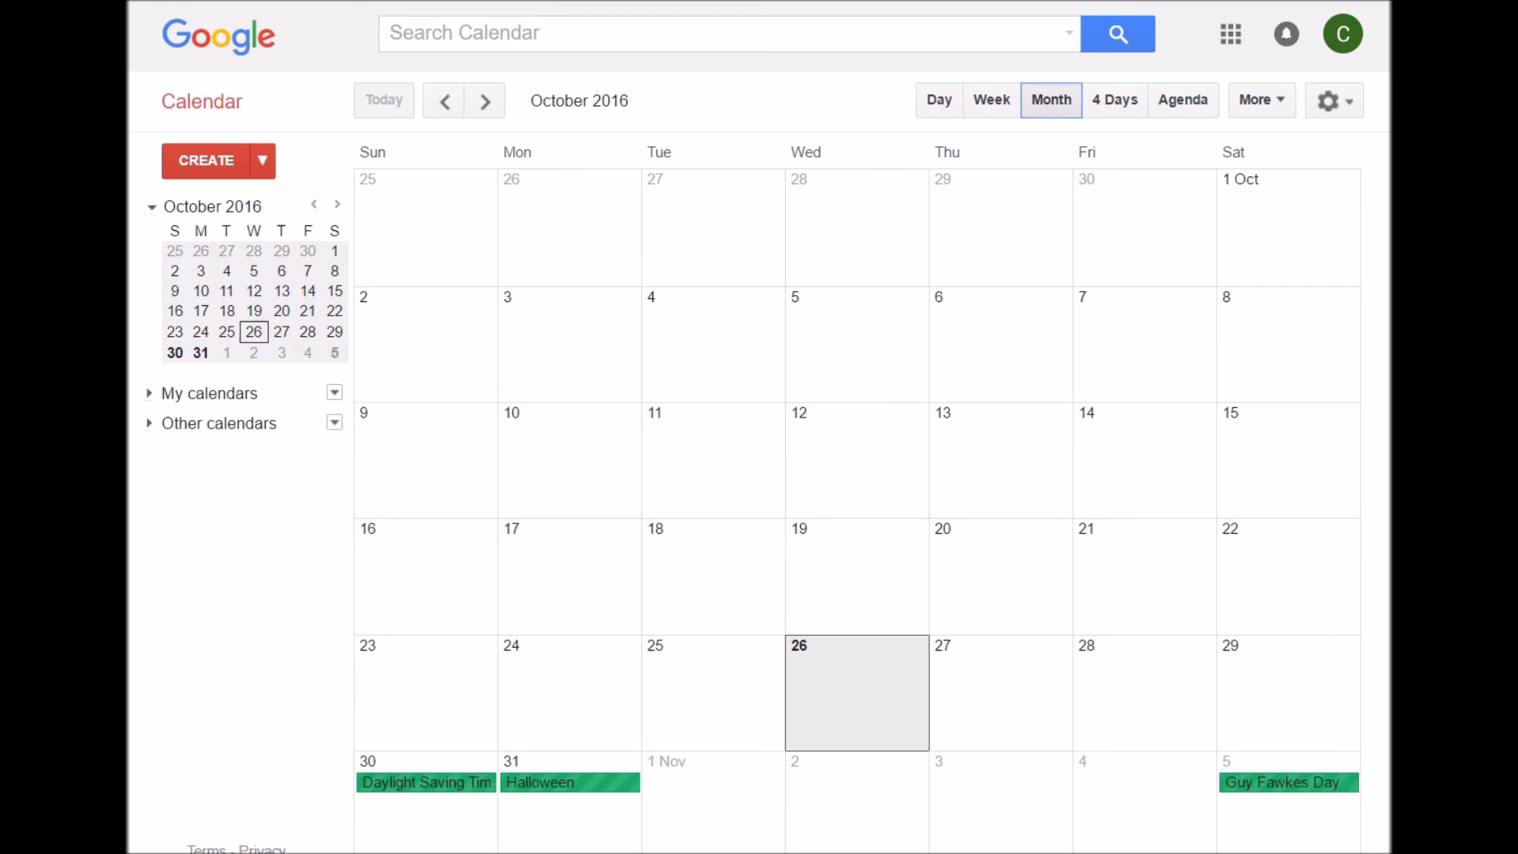
Add a 'SharePoint Test' event on 26 October, timed 10:00–11:00am rather than all day, and save it
{"action": "left_click", "coordinate": [791, 668]}
{"action": "left_click", "coordinate": [875, 618]}
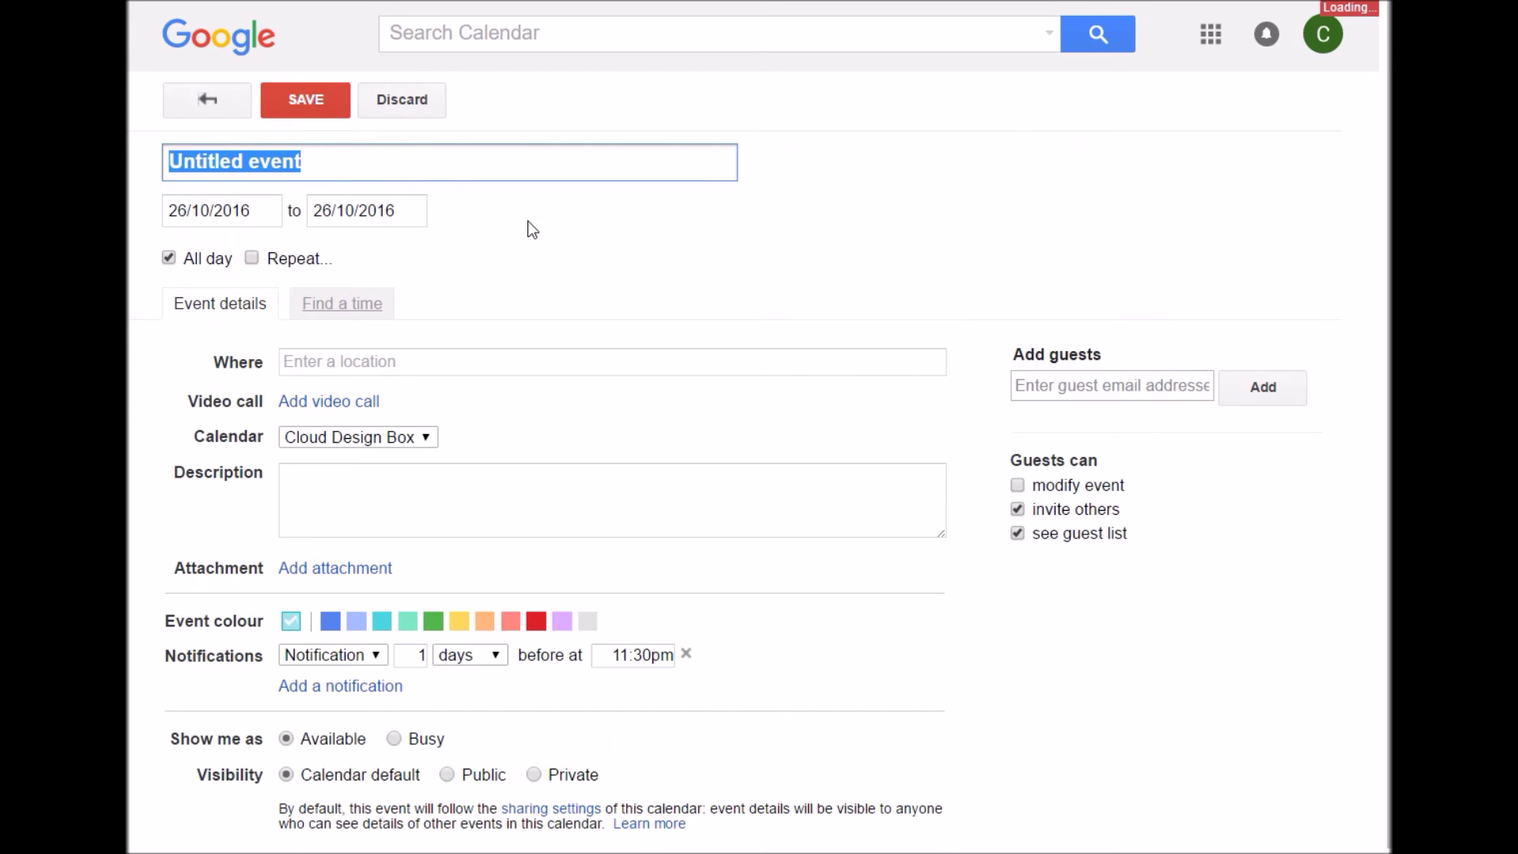
{"action": "type", "text": "SharePooint"}
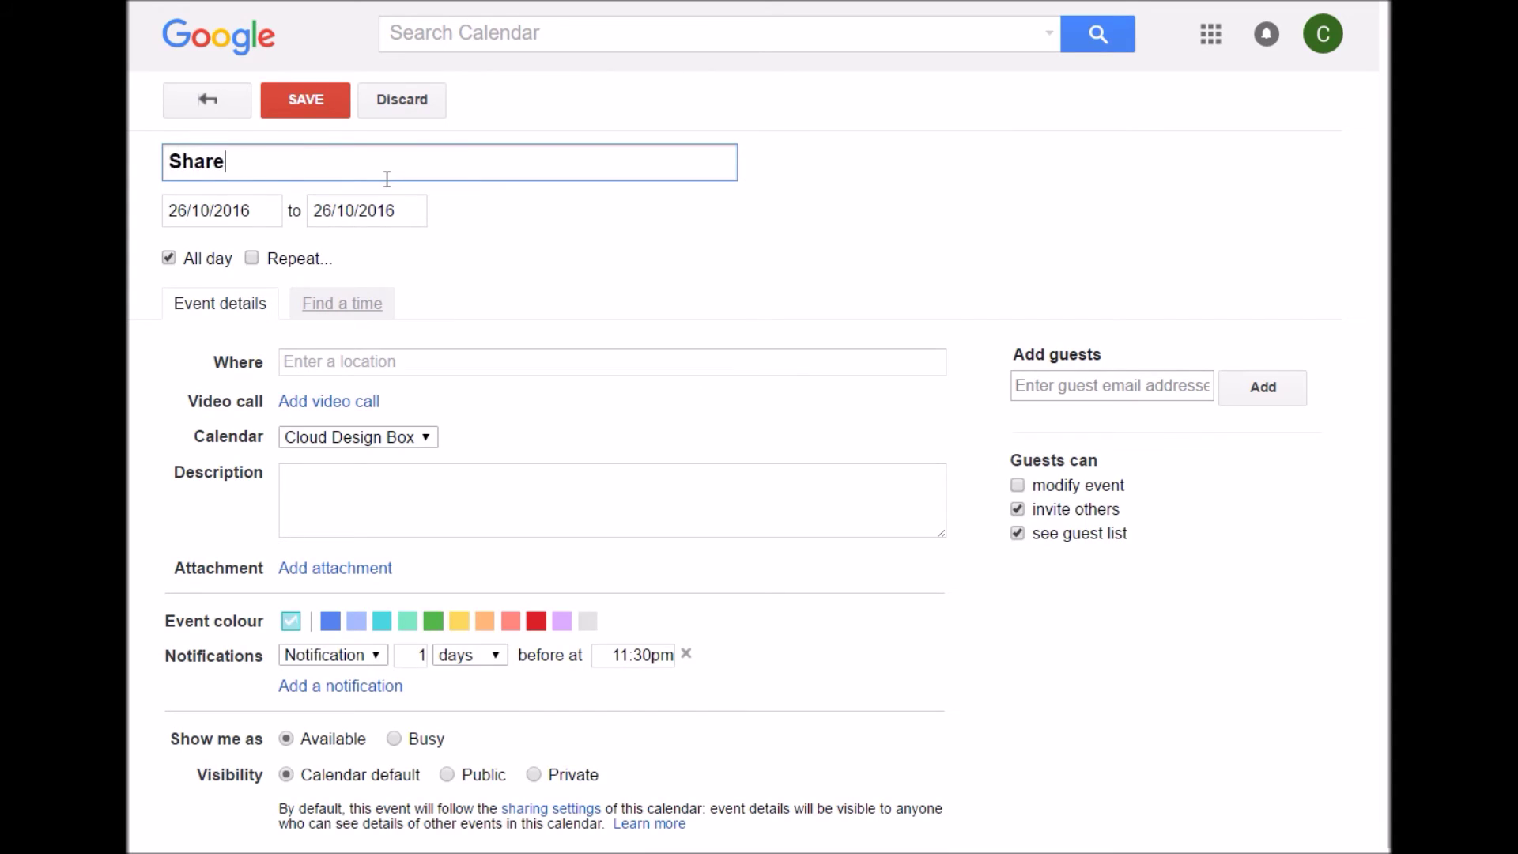
{"action": "key", "text": "BackSpace"}
{"action": "key", "text": "BackSpace"}
{"action": "key", "text": "BackSpace"}
{"action": "key", "text": "BackSpace"}
{"action": "type", "text": "int Test"}
{"action": "left_click", "coordinate": [177, 255]}
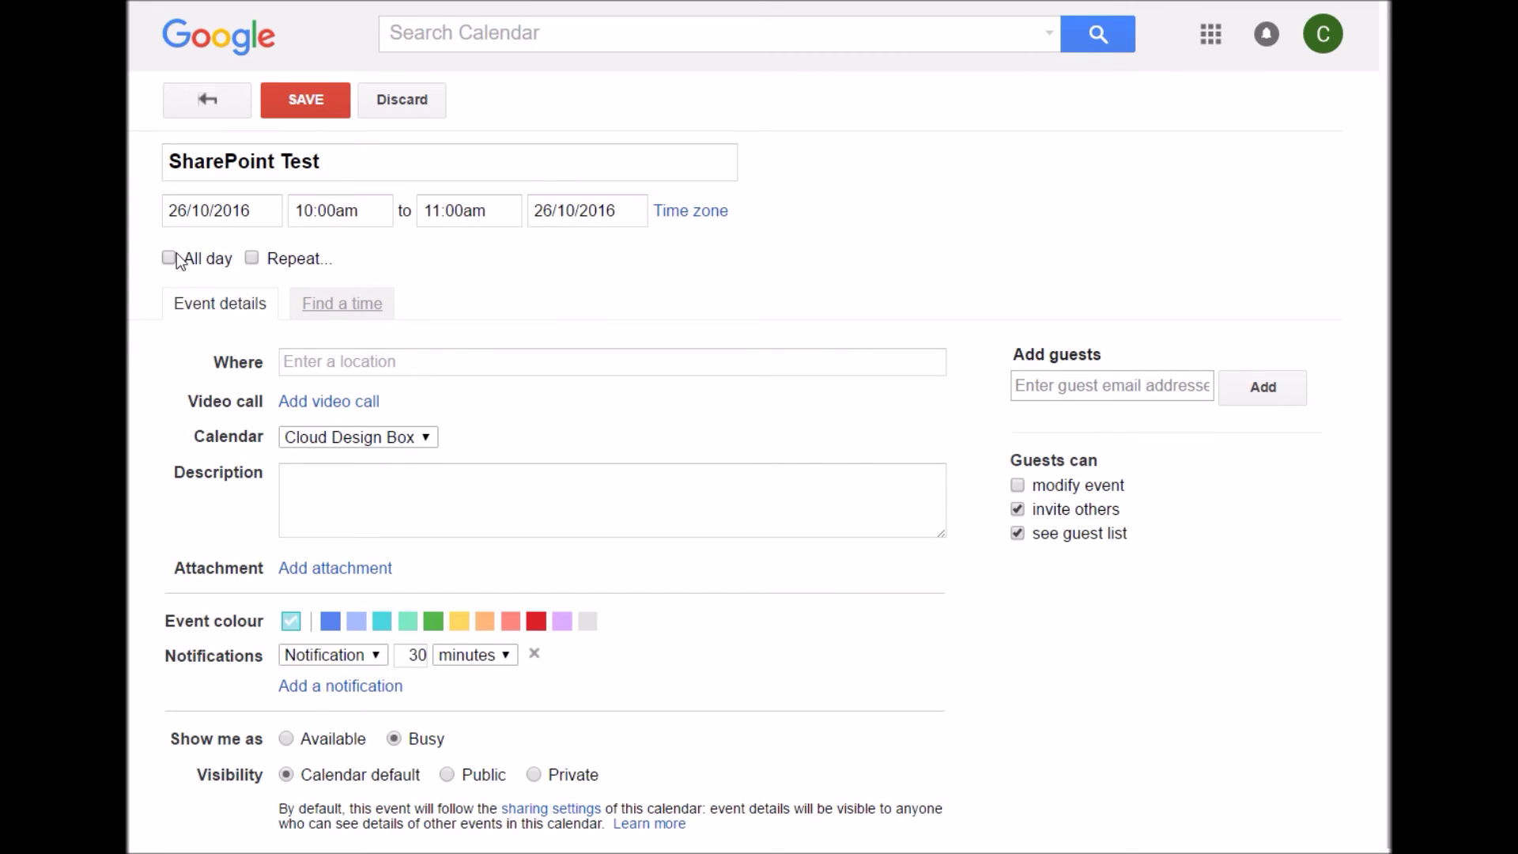
{"action": "left_click", "coordinate": [299, 212]}
{"action": "left_click", "coordinate": [315, 102]}
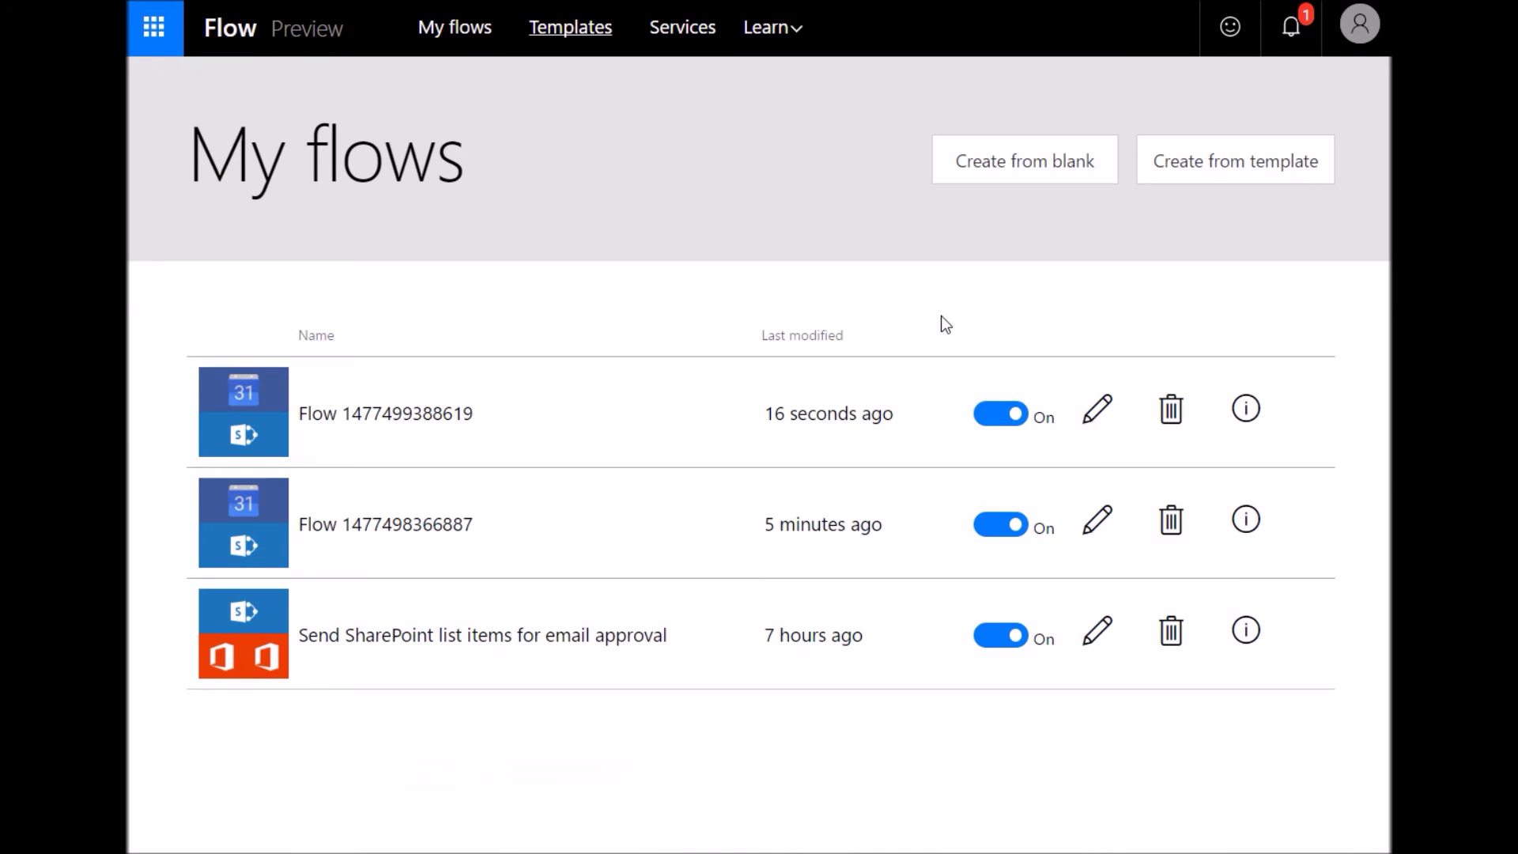
Open the new flow's run history and reload it twice to look for runs
{"action": "left_click", "coordinate": [1247, 419]}
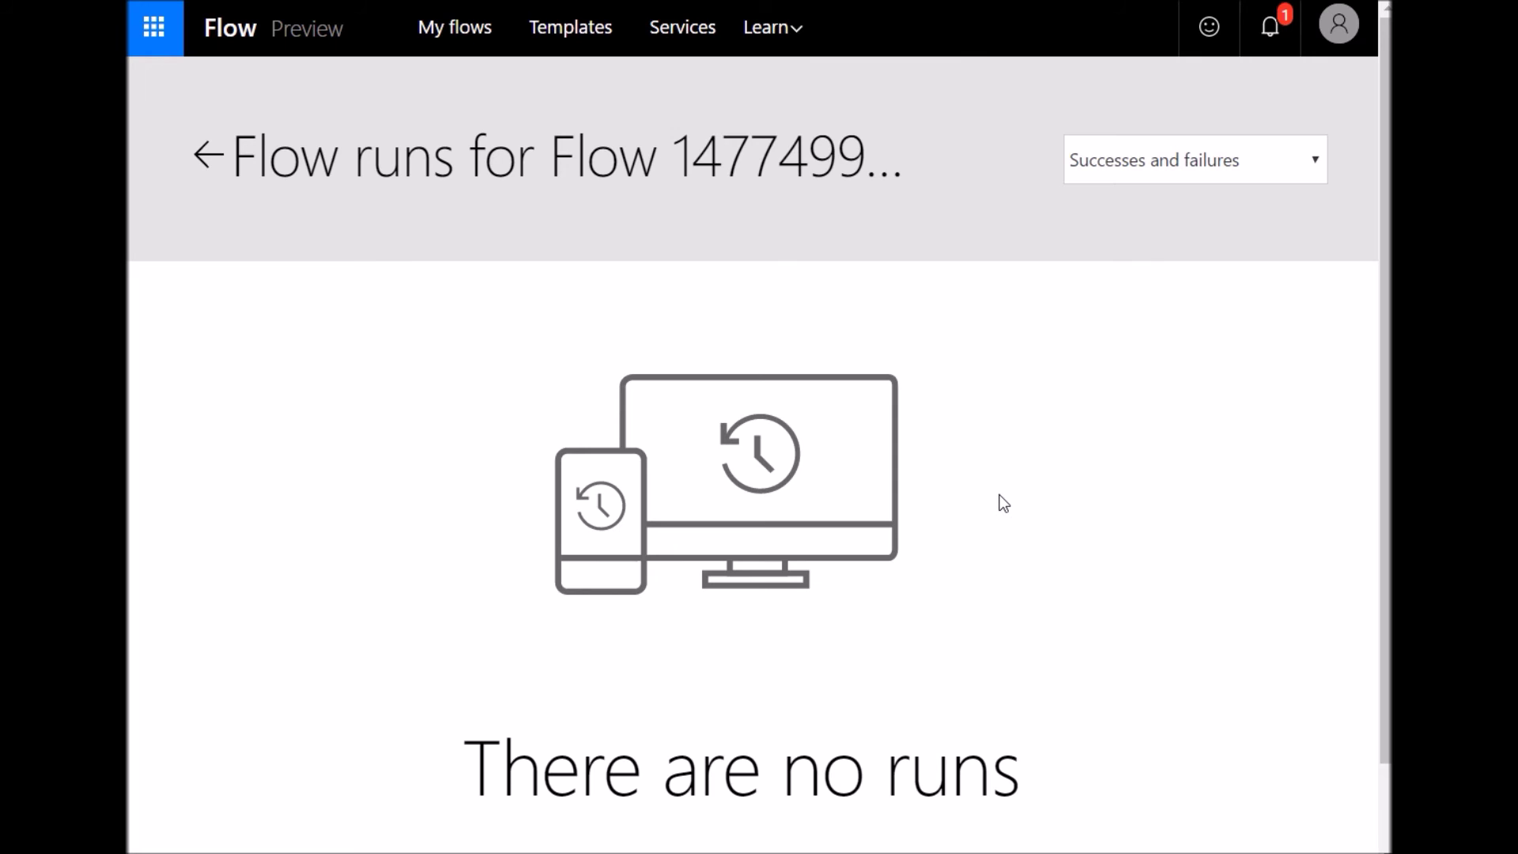
{"action": "key", "text": "F5"}
{"action": "key", "text": "F5"}
{"action": "left_click", "coordinate": [203, 166]}
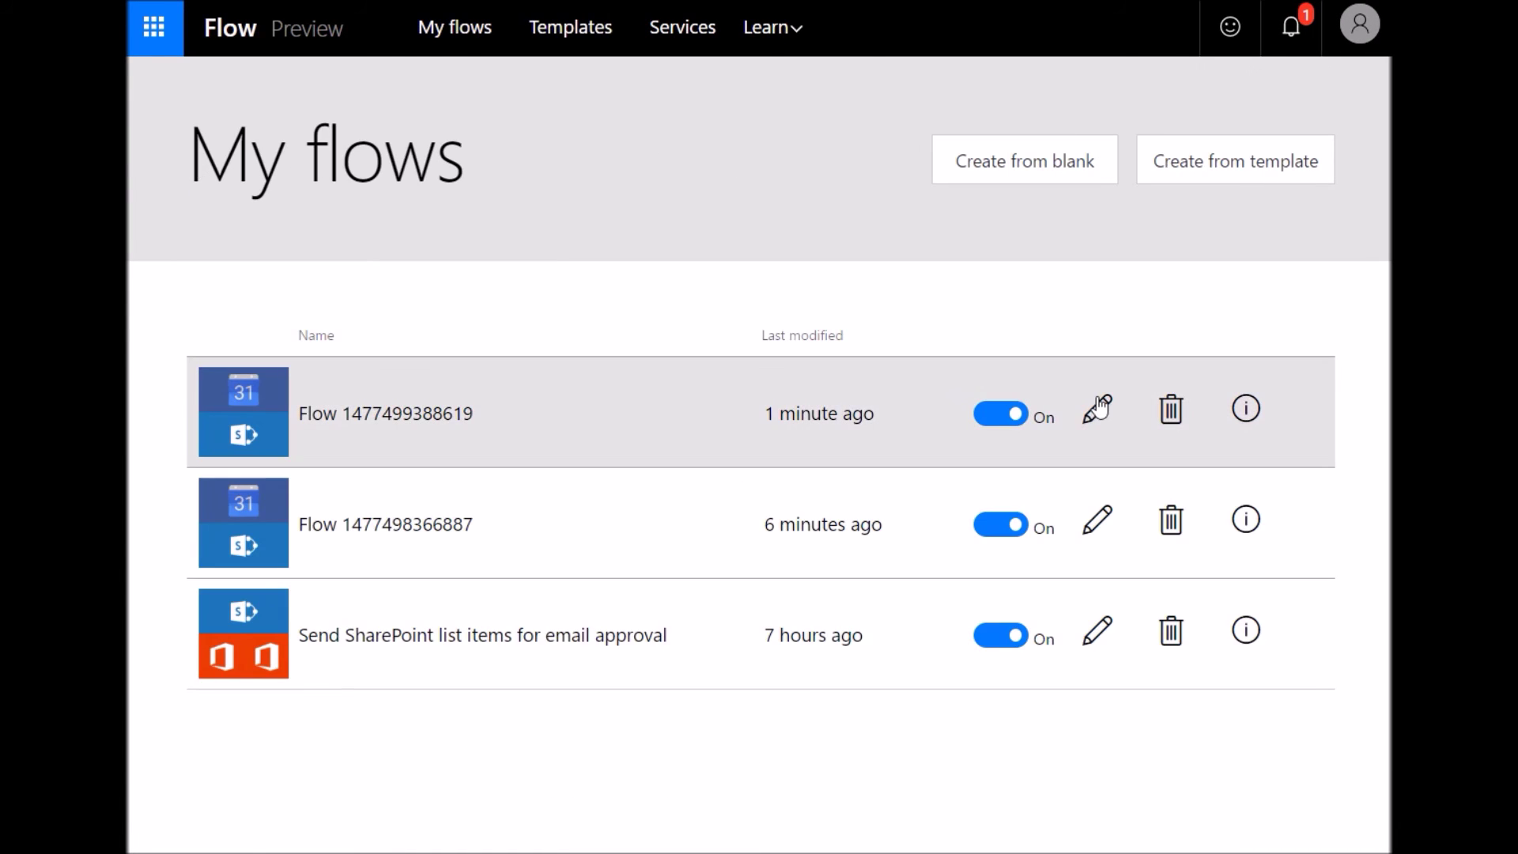
{"action": "left_click", "coordinate": [1246, 411]}
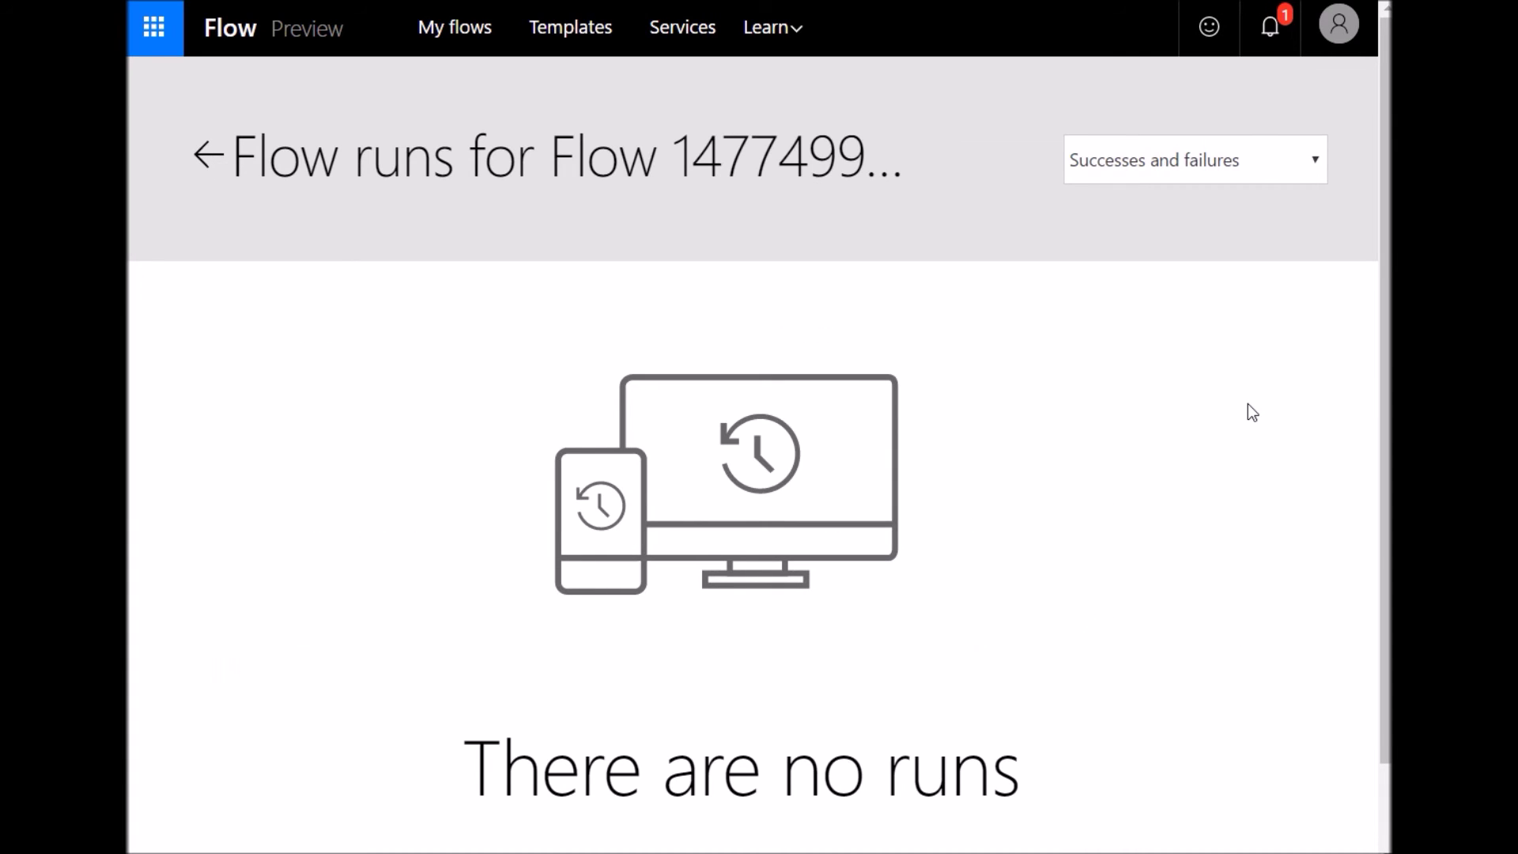
{"action": "key", "text": "F5"}
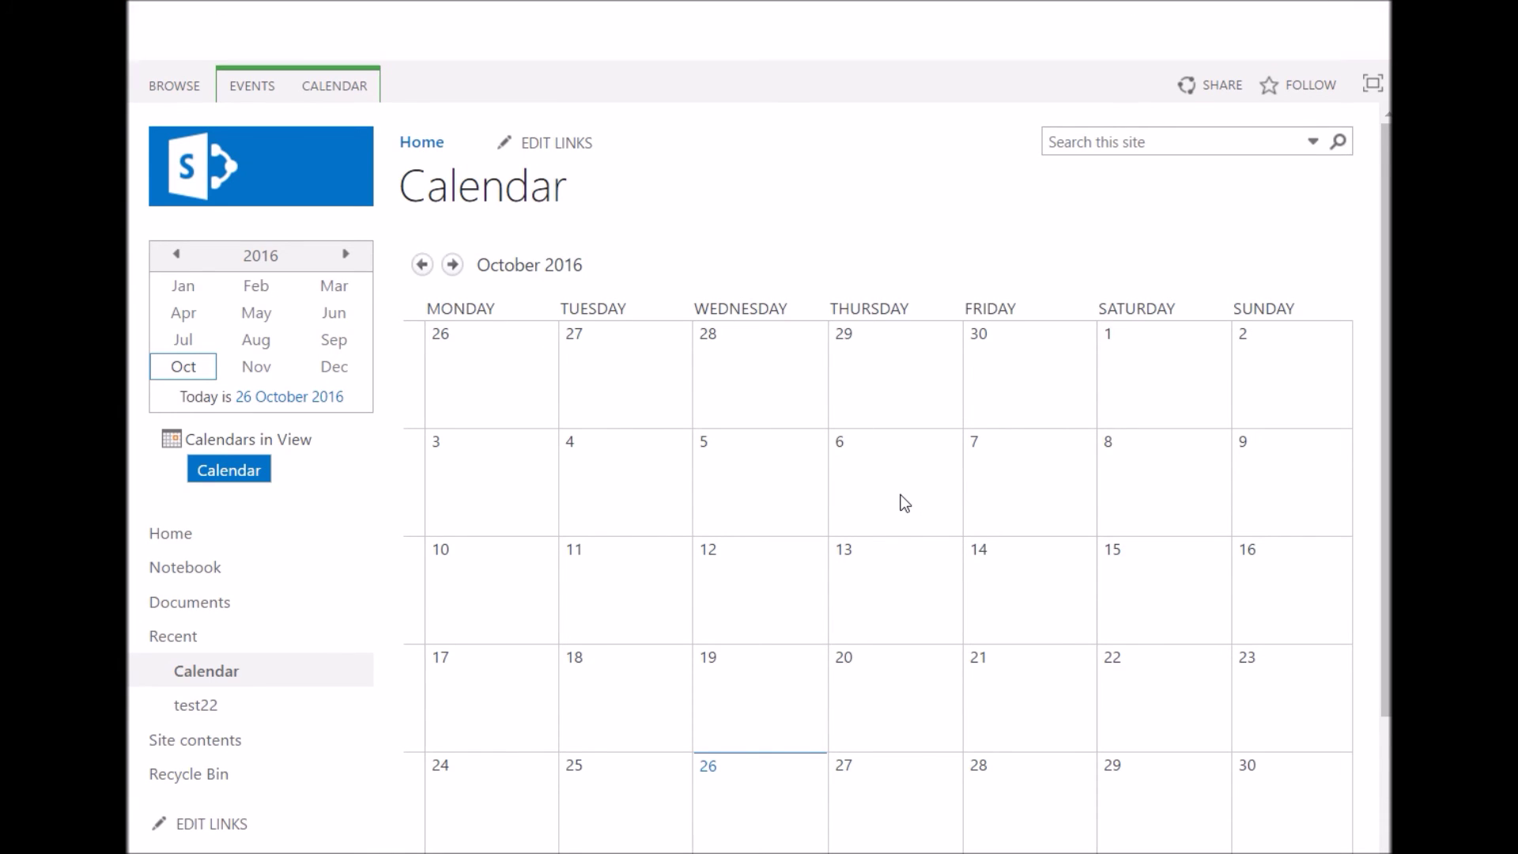
{"action": "left_click", "coordinate": [770, 831]}
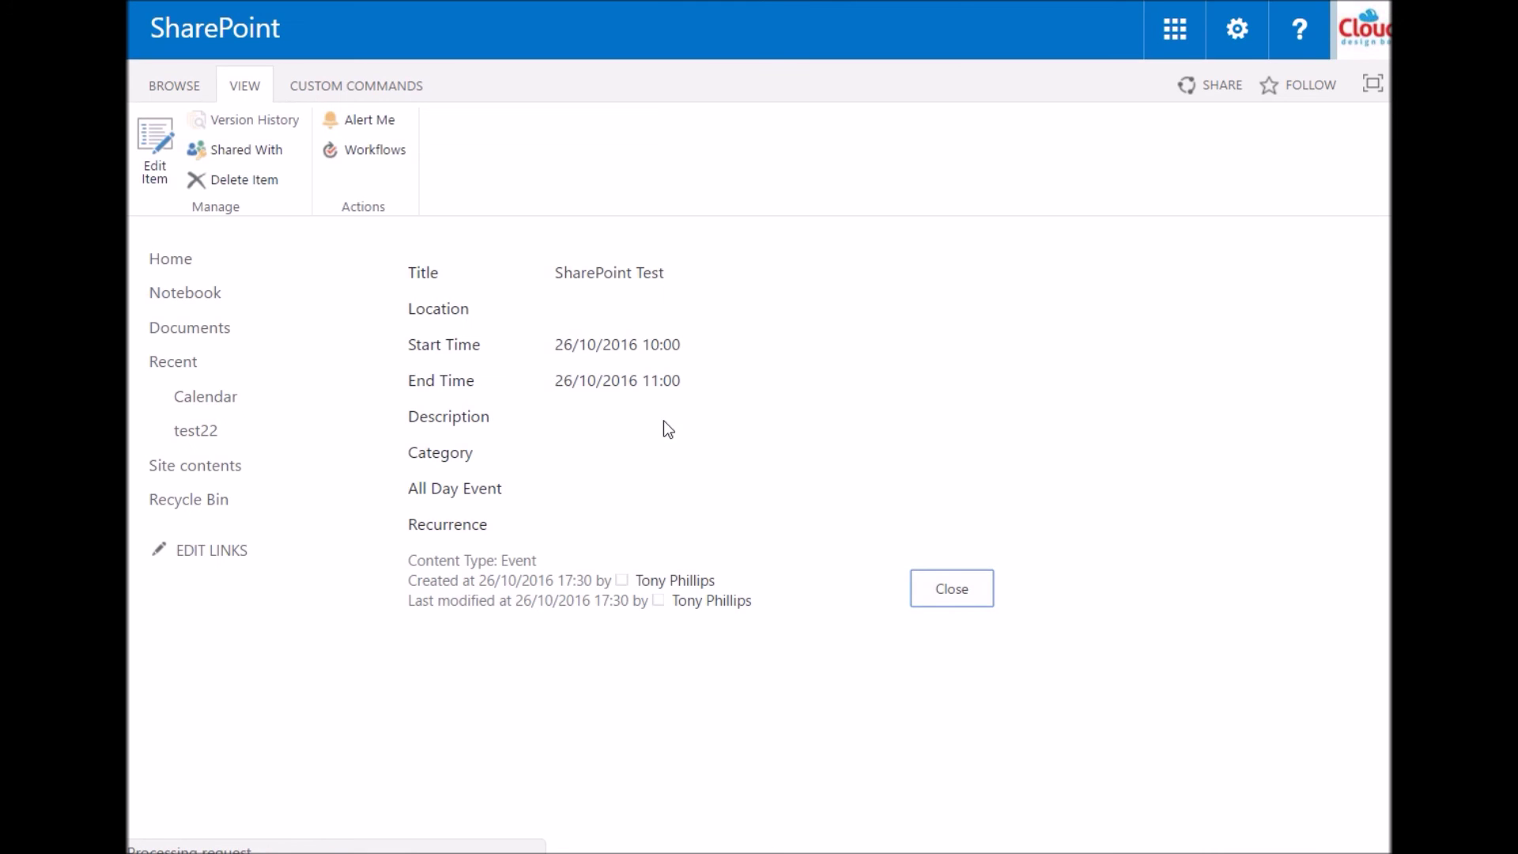
{"action": "left_click", "coordinate": [957, 586]}
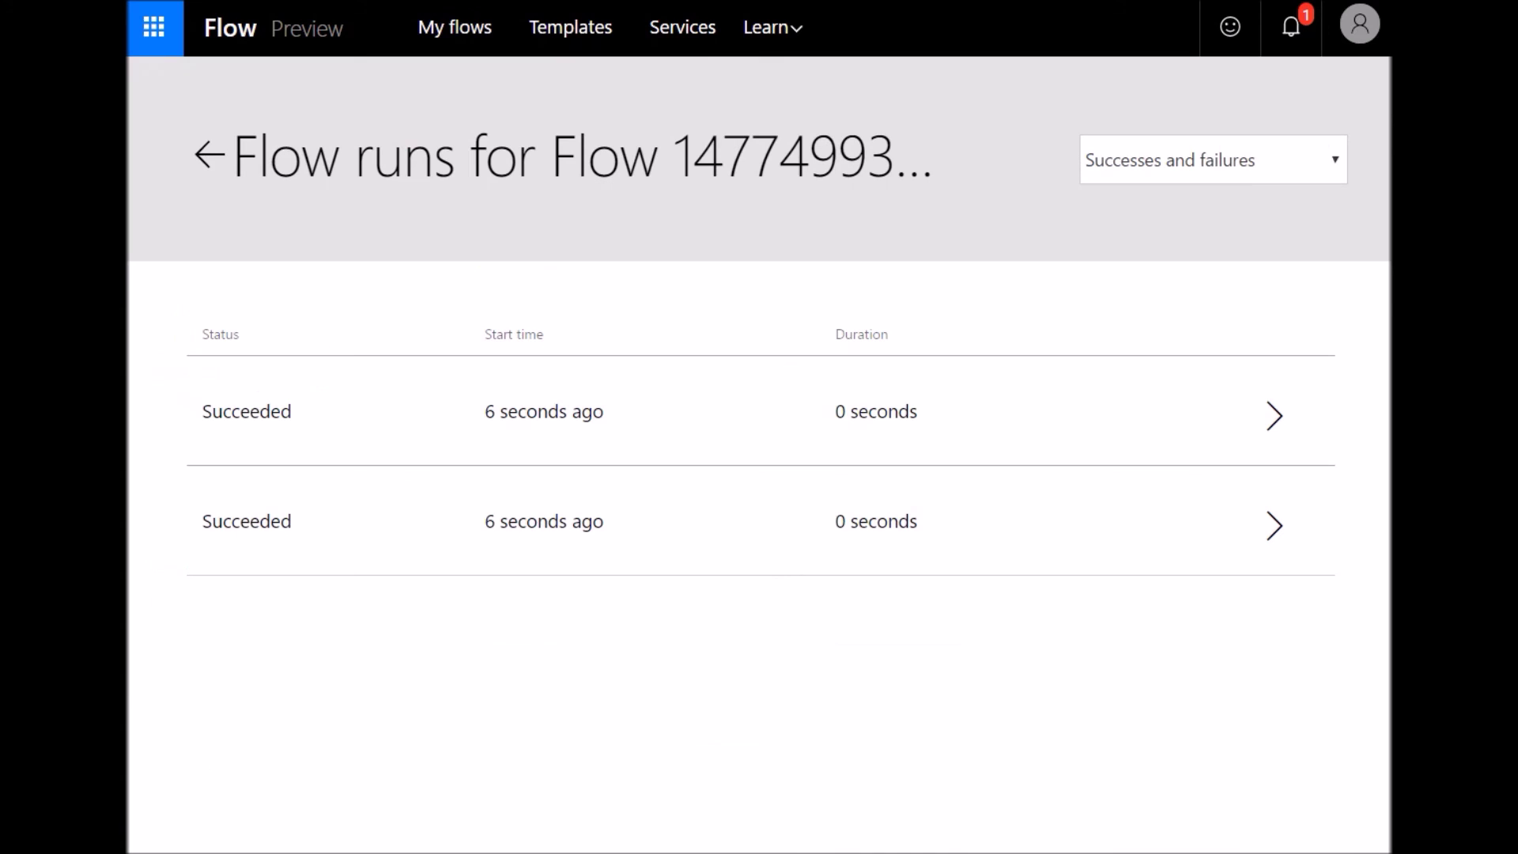
{"action": "left_click", "coordinate": [213, 155]}
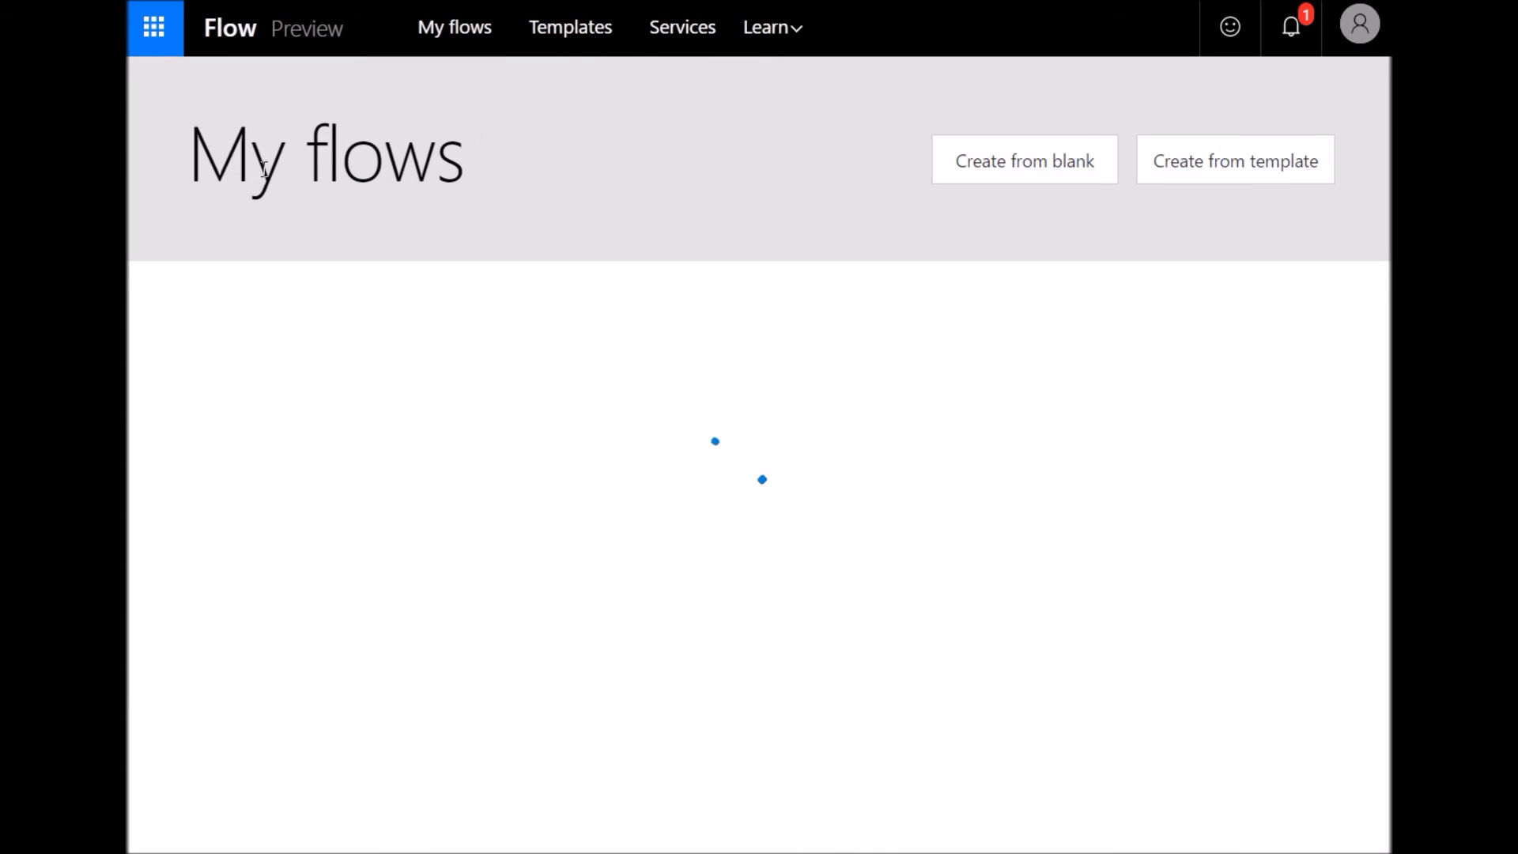
{"action": "left_click", "coordinate": [1014, 525]}
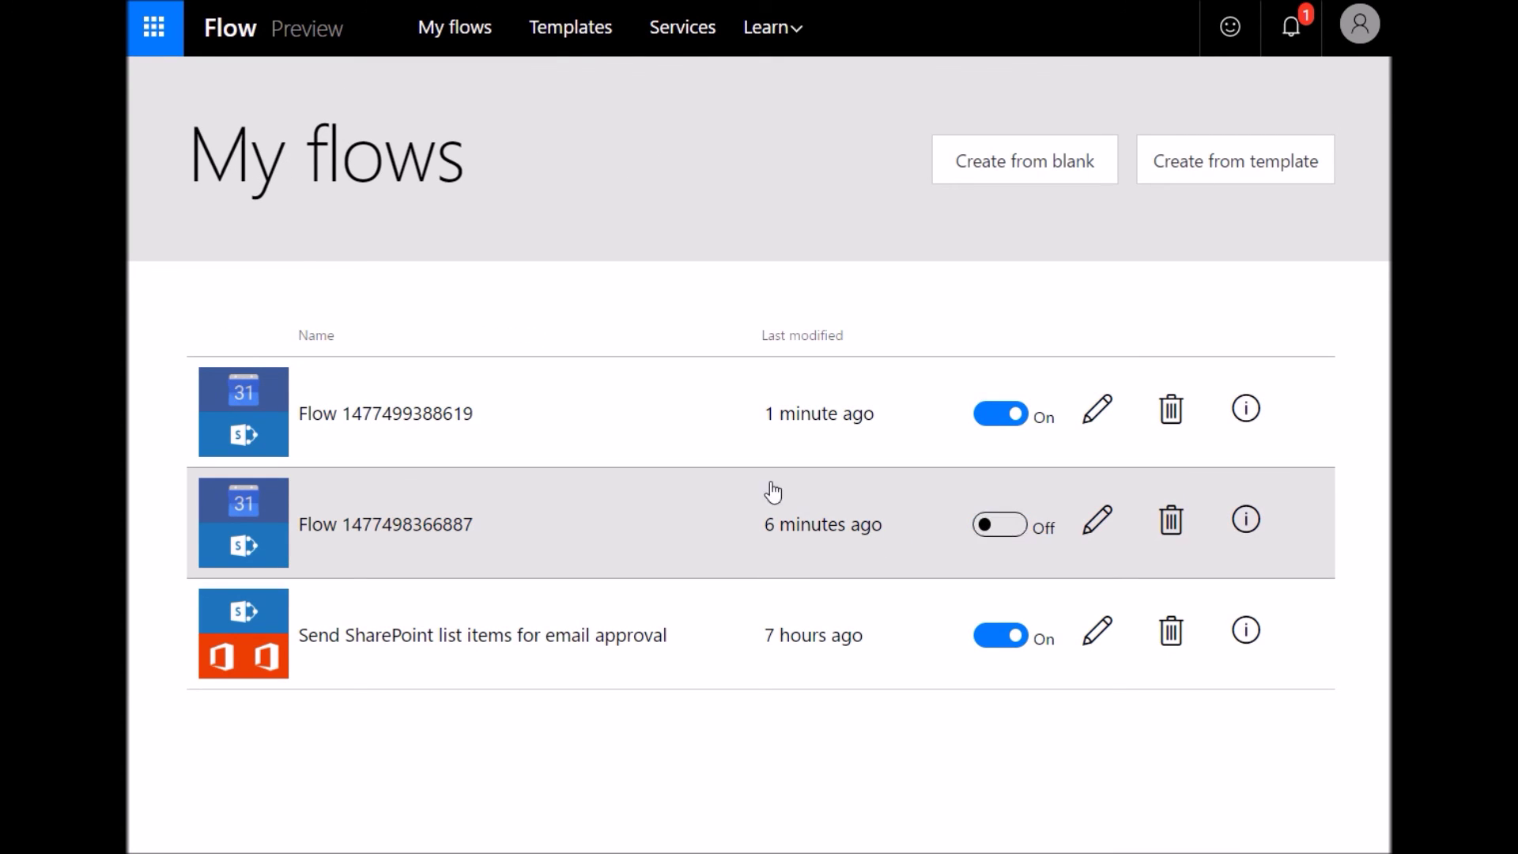